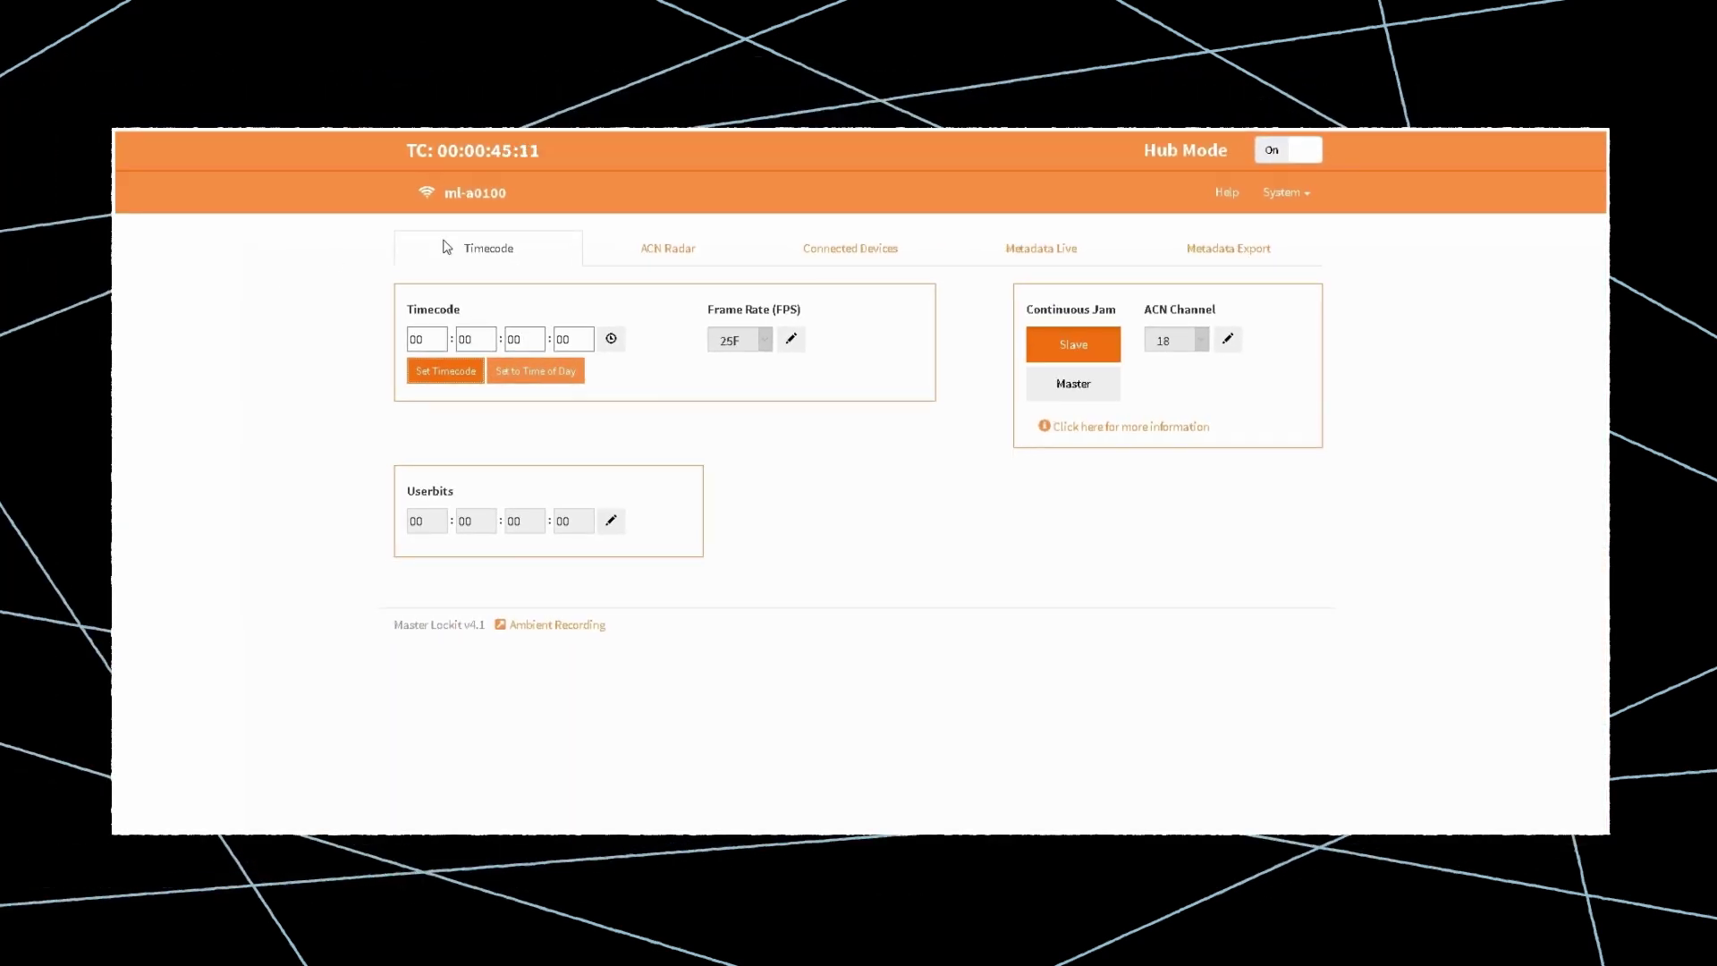
# - Add a Sound Recorder on the Connected Devices page and save it as a device
pyautogui.click(795, 260)
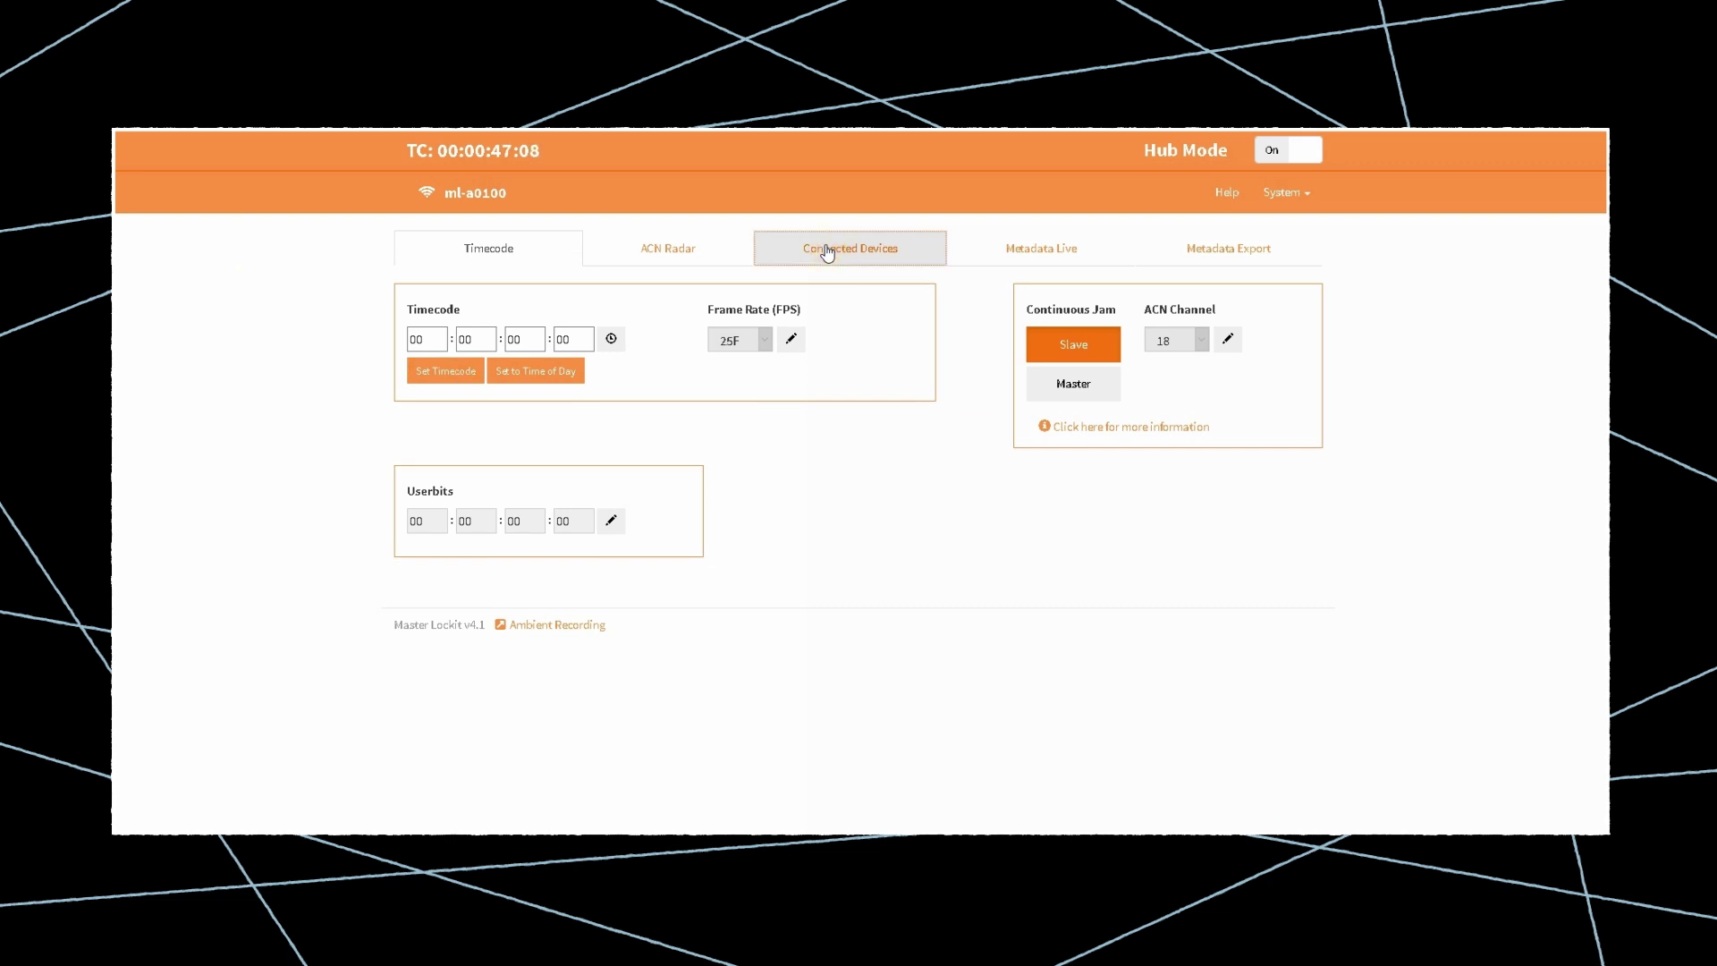
pyautogui.click(827, 252)
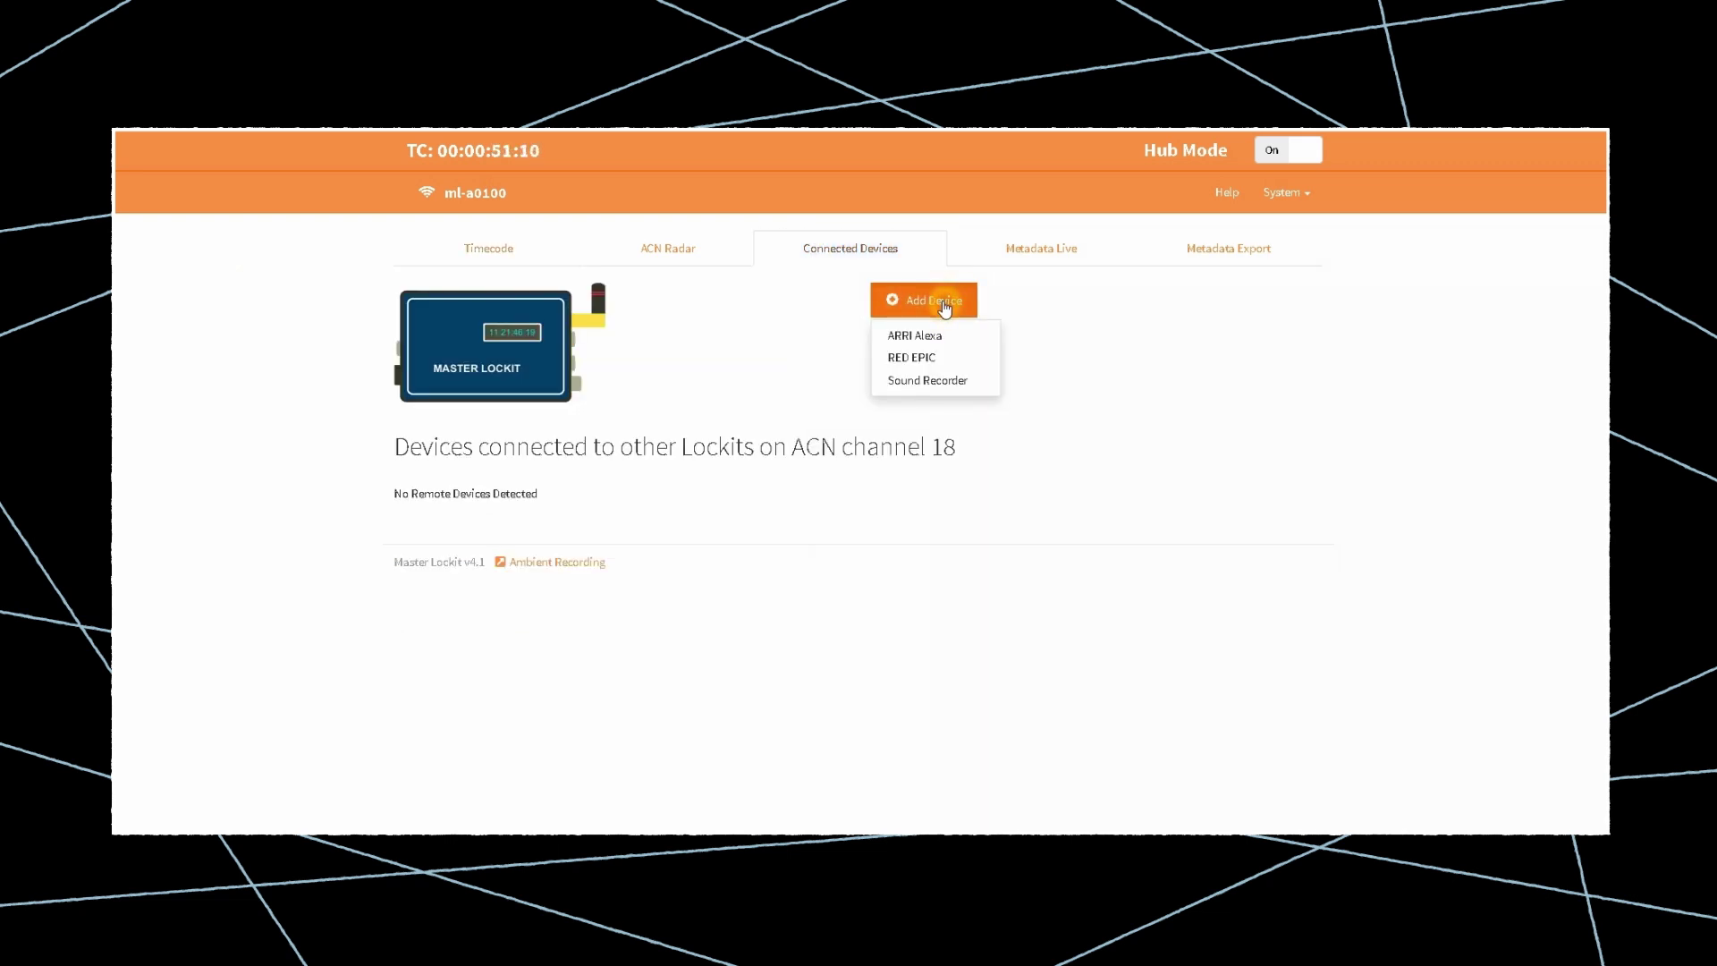
pyautogui.click(933, 384)
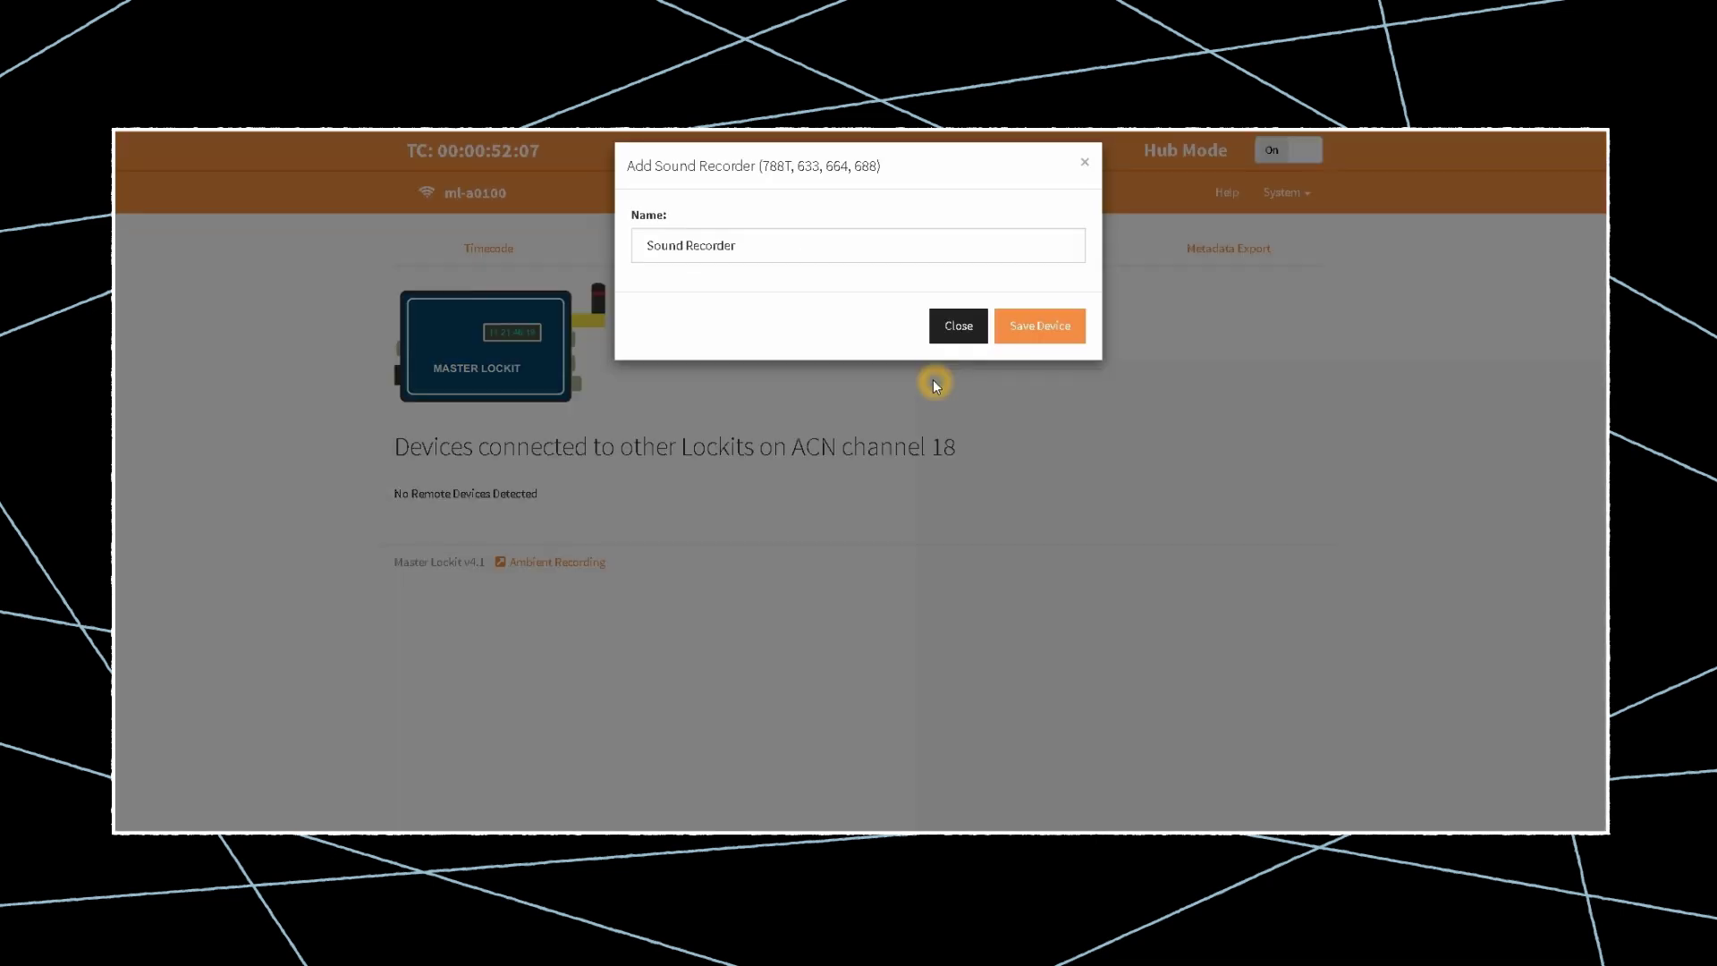
pyautogui.click(1048, 338)
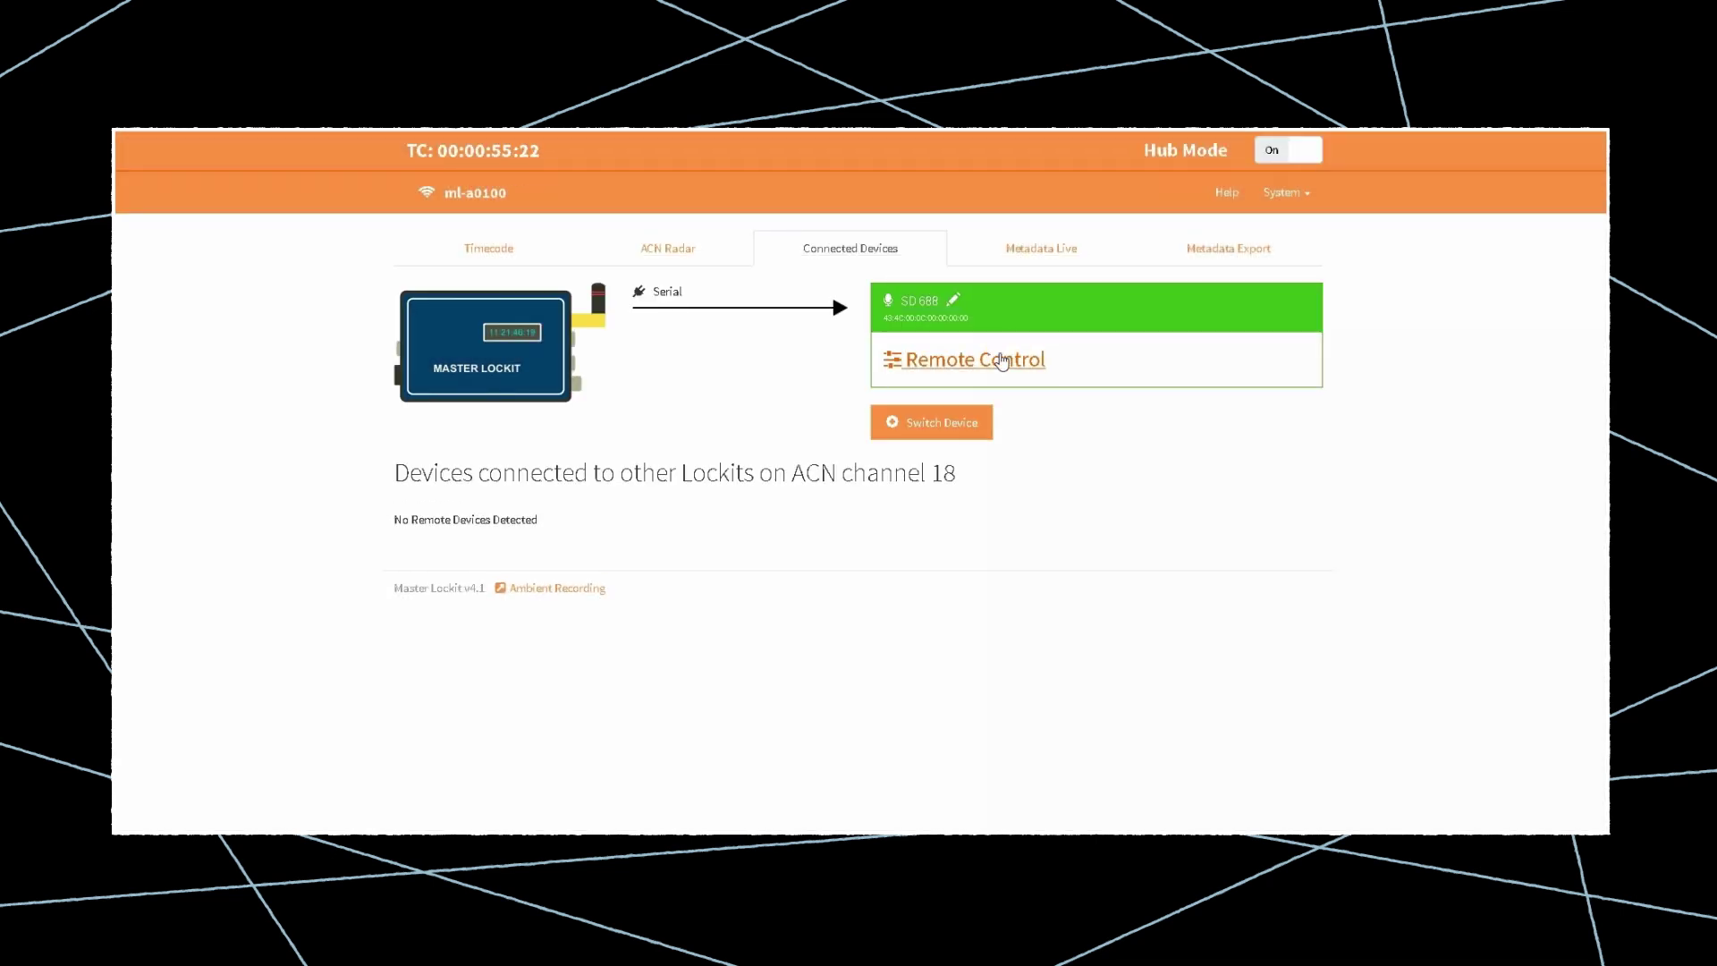
# - Open the SD 688 recorder's Remote Control page, showing scene 12D take 2
pyautogui.click(1001, 360)
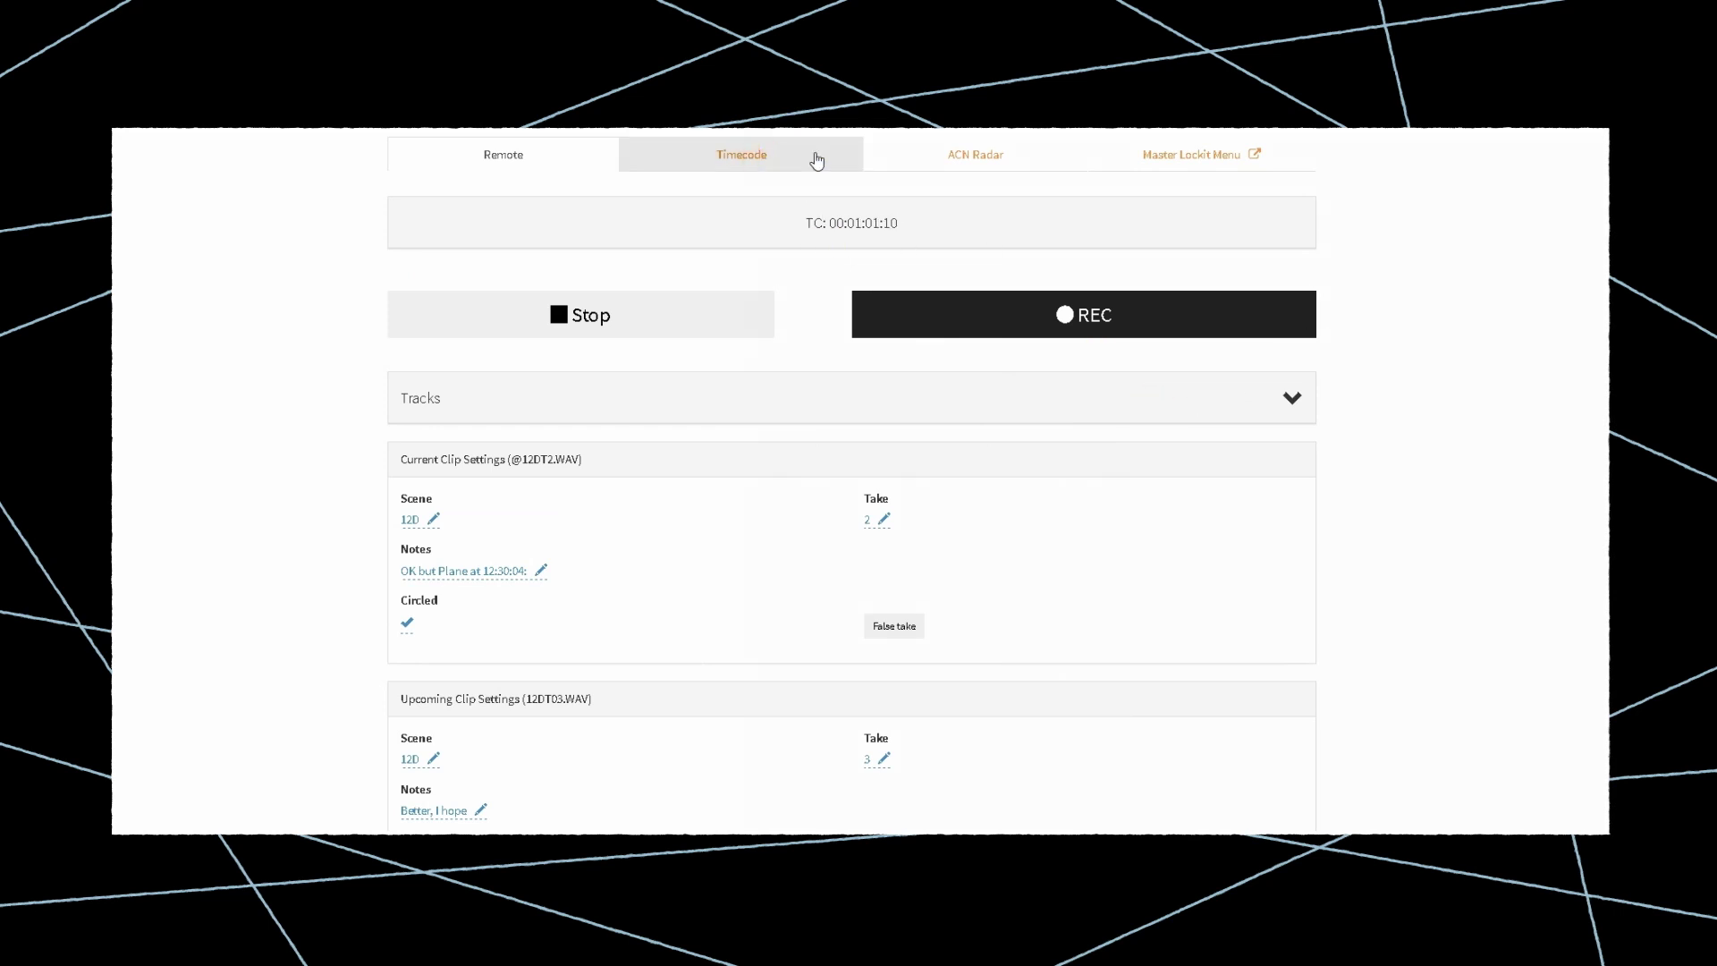
pyautogui.click(975, 163)
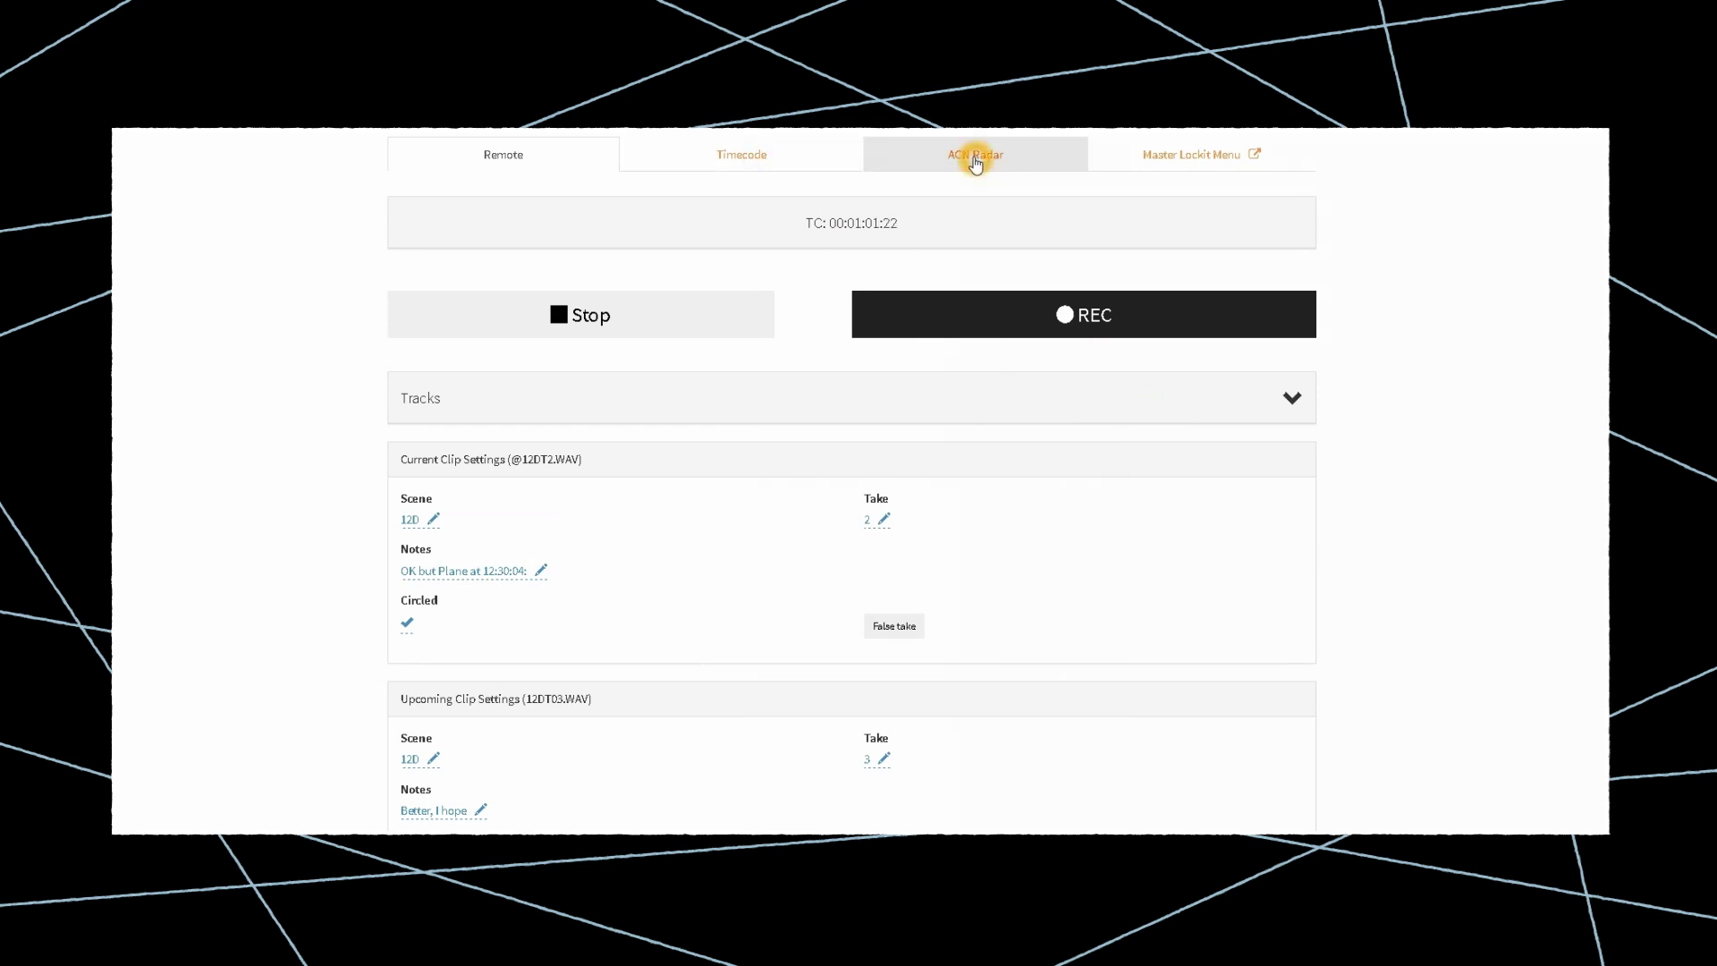
pyautogui.click(534, 167)
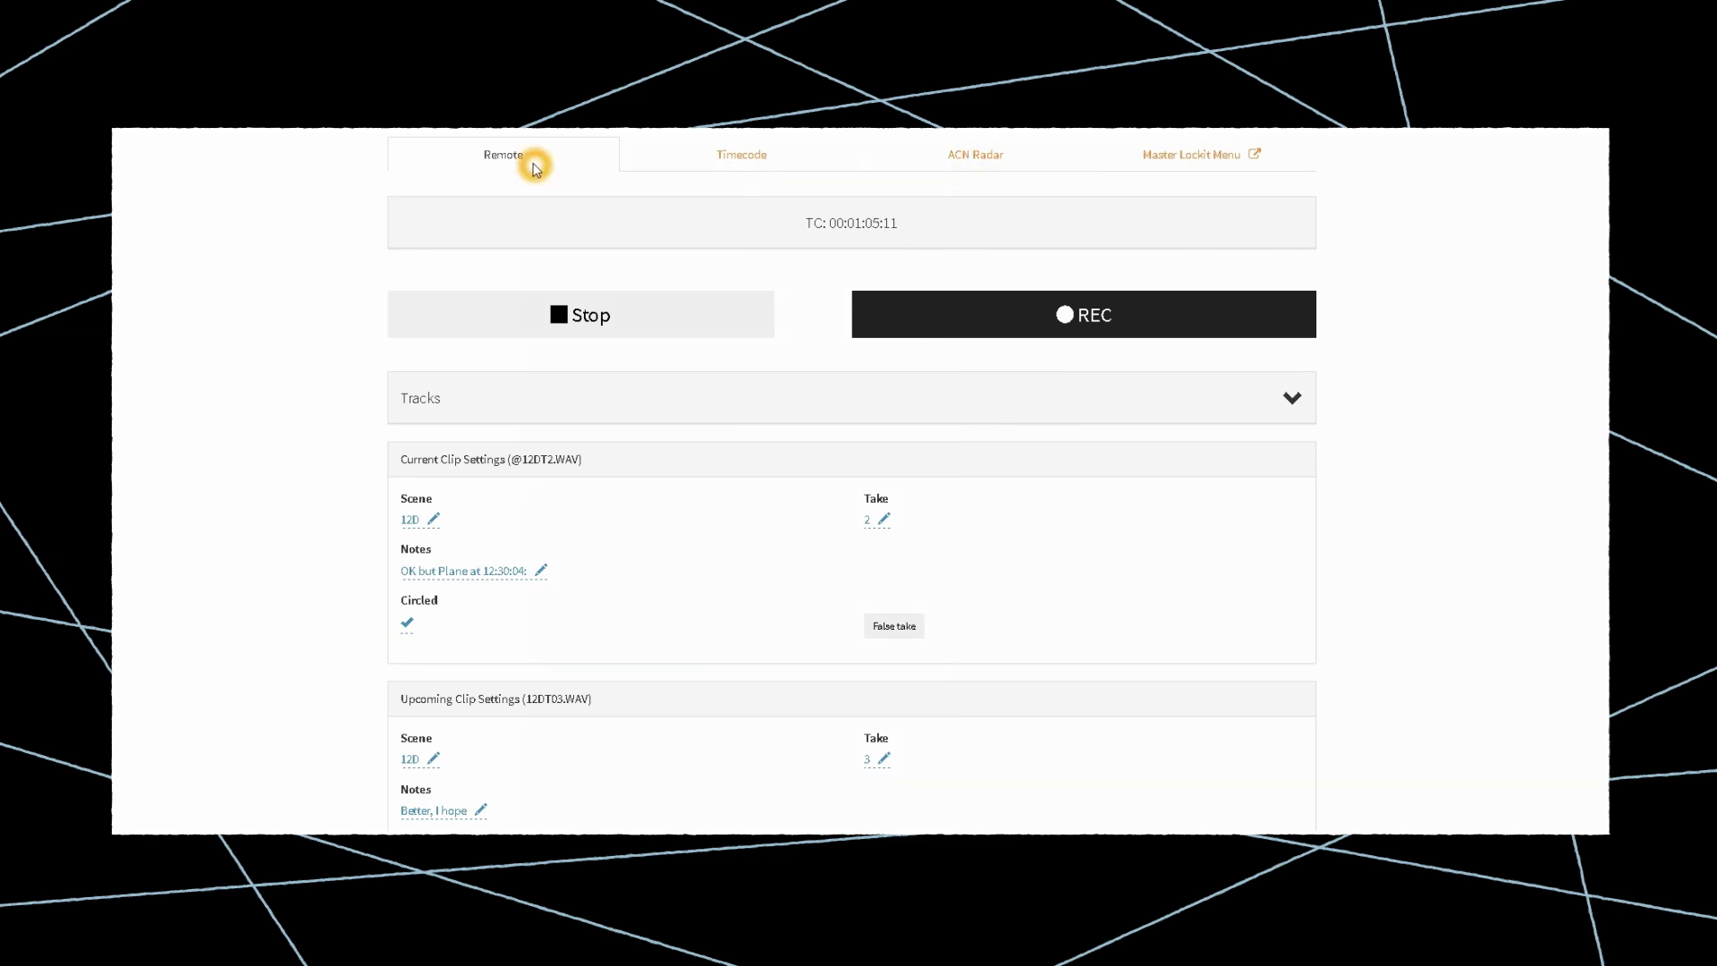
pyautogui.click(791, 220)
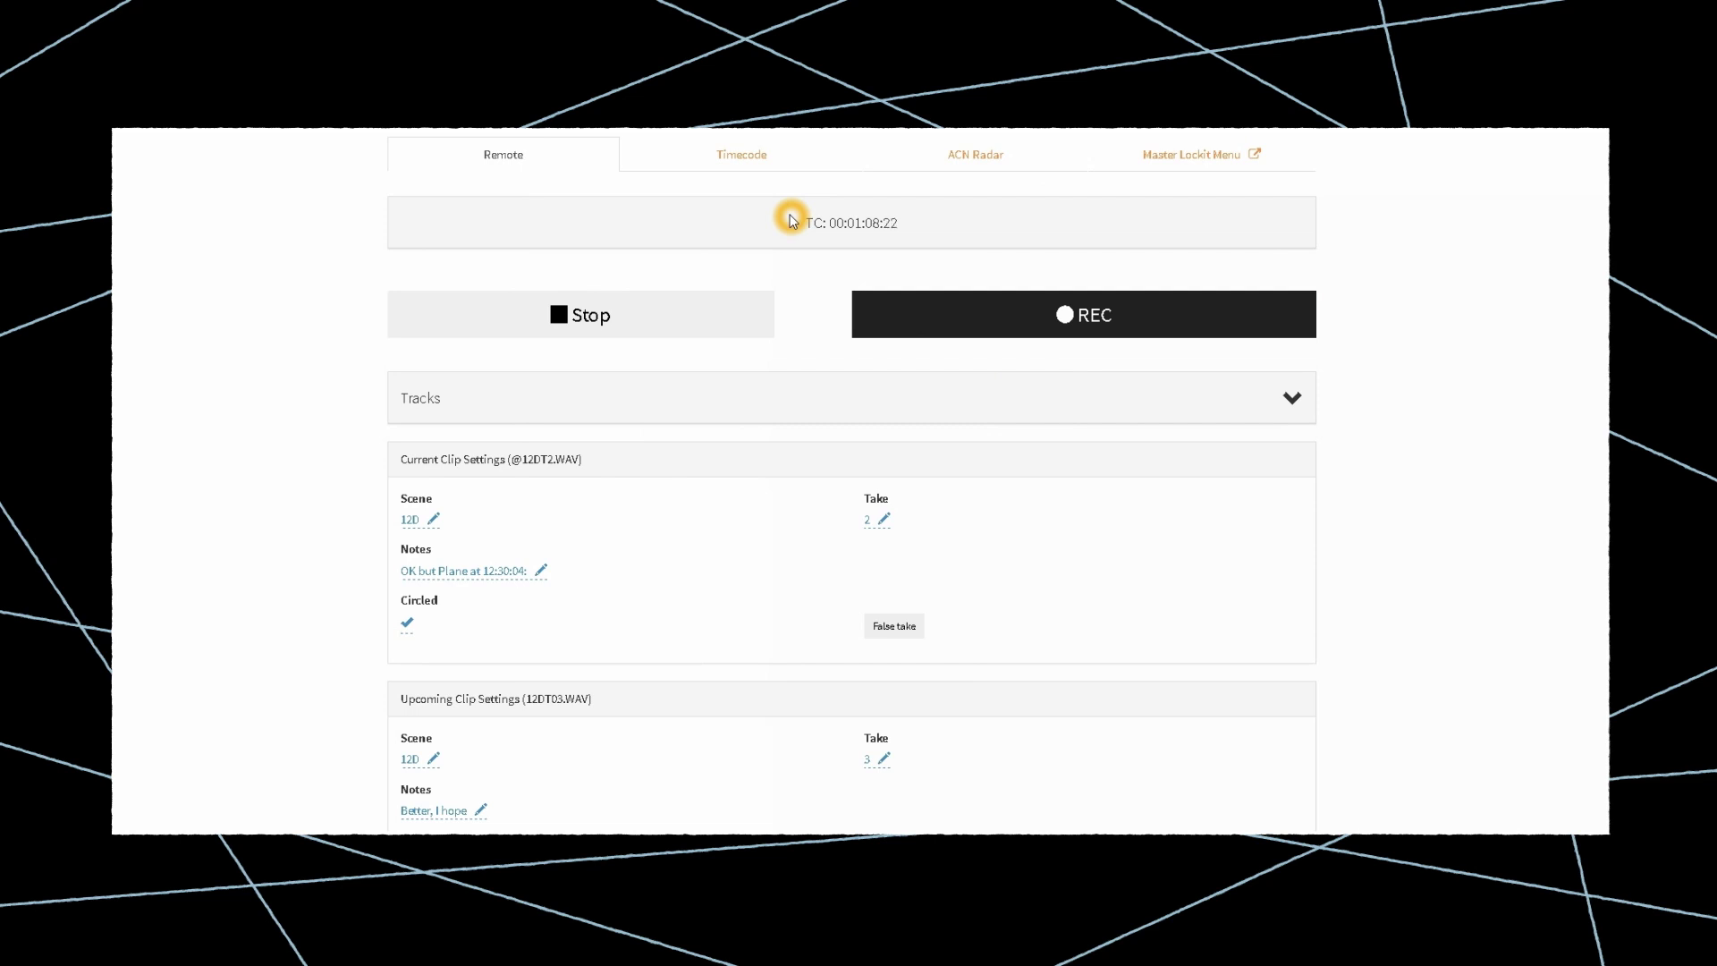
# - Sync timecode to time of day, set userbits to 08:07:16:00, make it jam master, then view ACN Radar
pyautogui.click(766, 156)
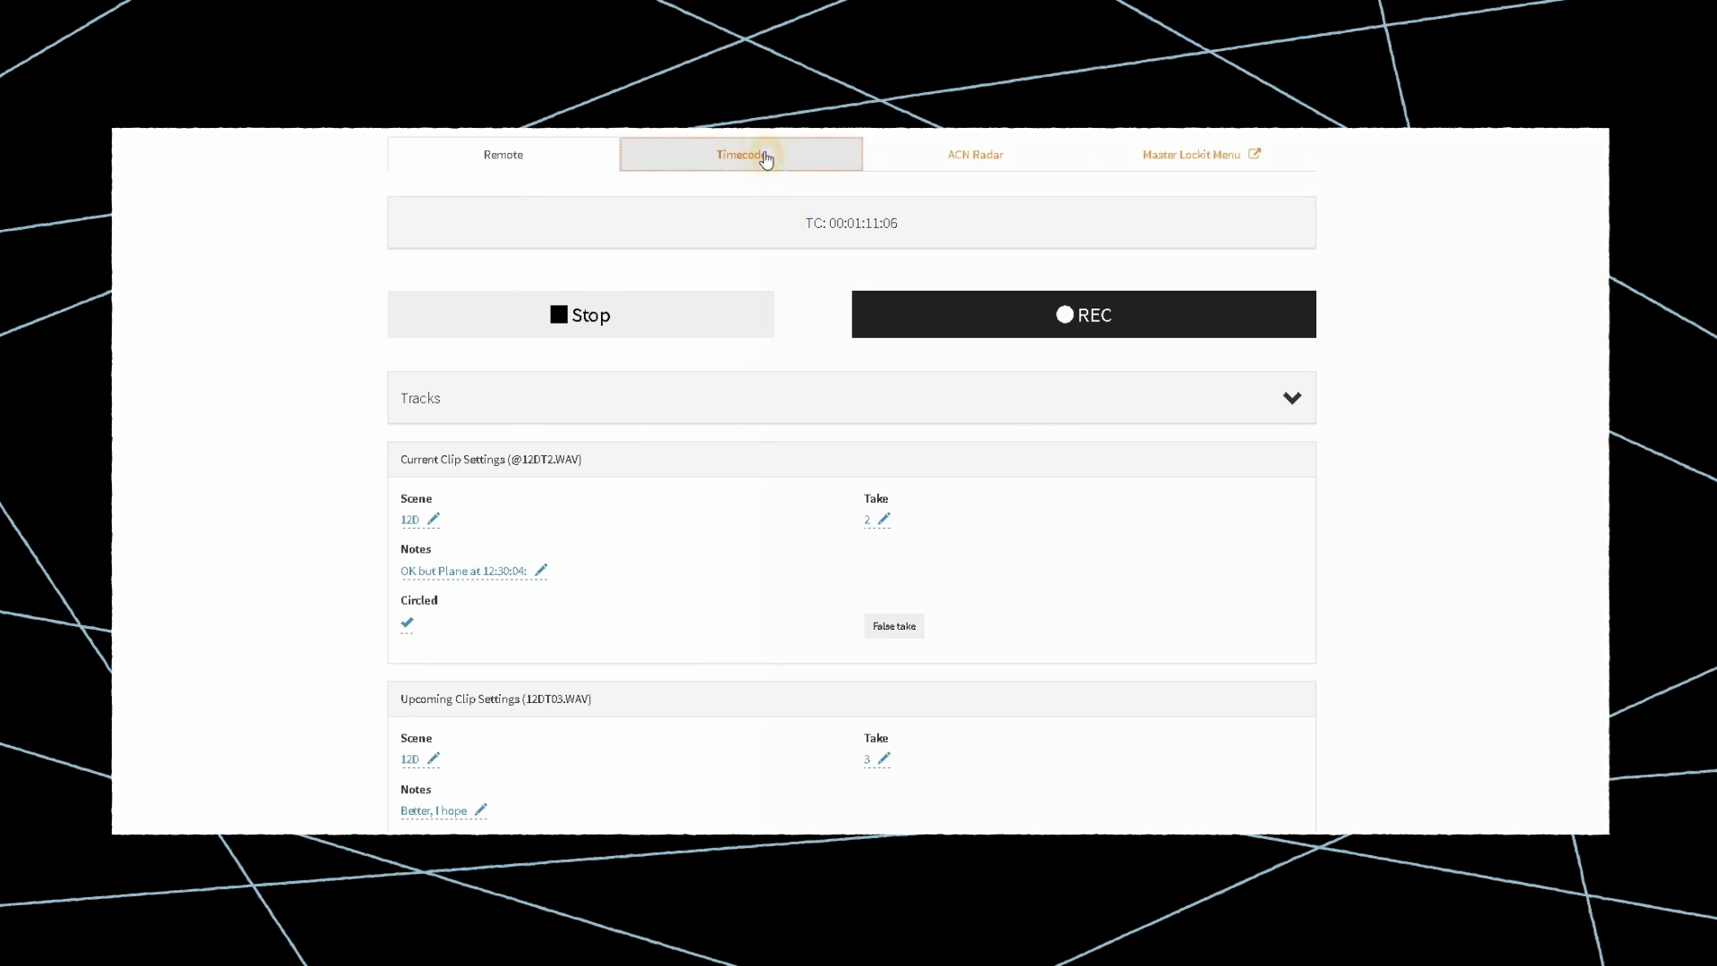
pyautogui.click(532, 280)
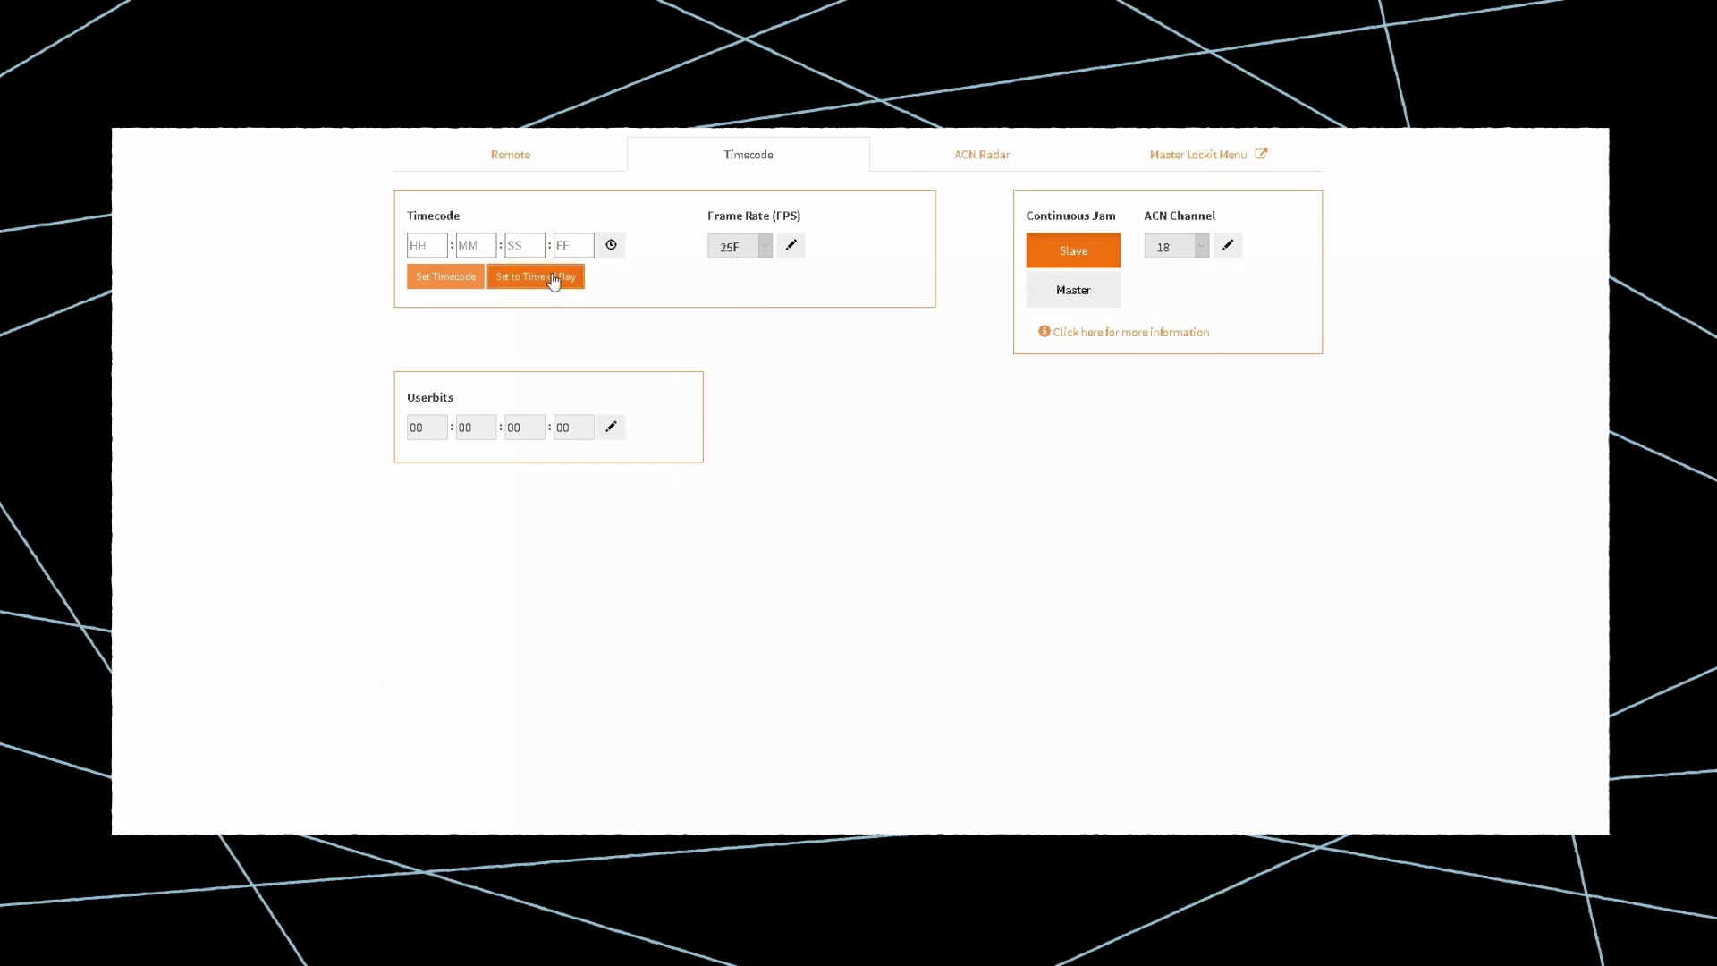
pyautogui.click(613, 428)
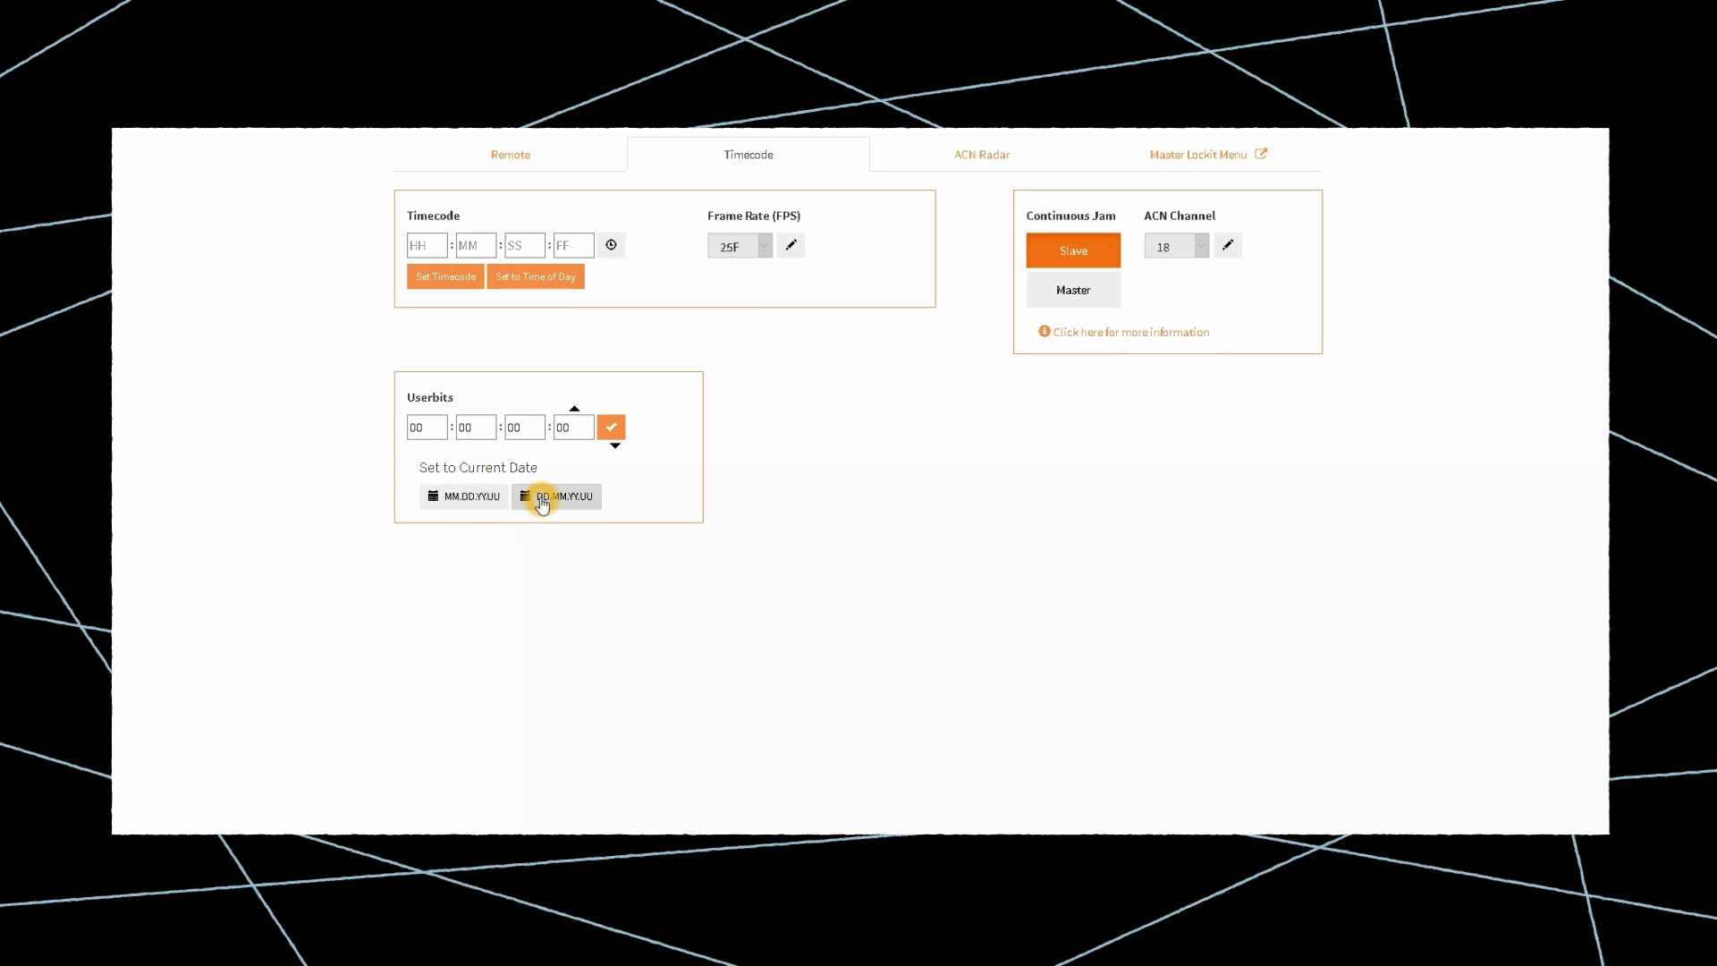
pyautogui.click(539, 496)
pyautogui.click(614, 429)
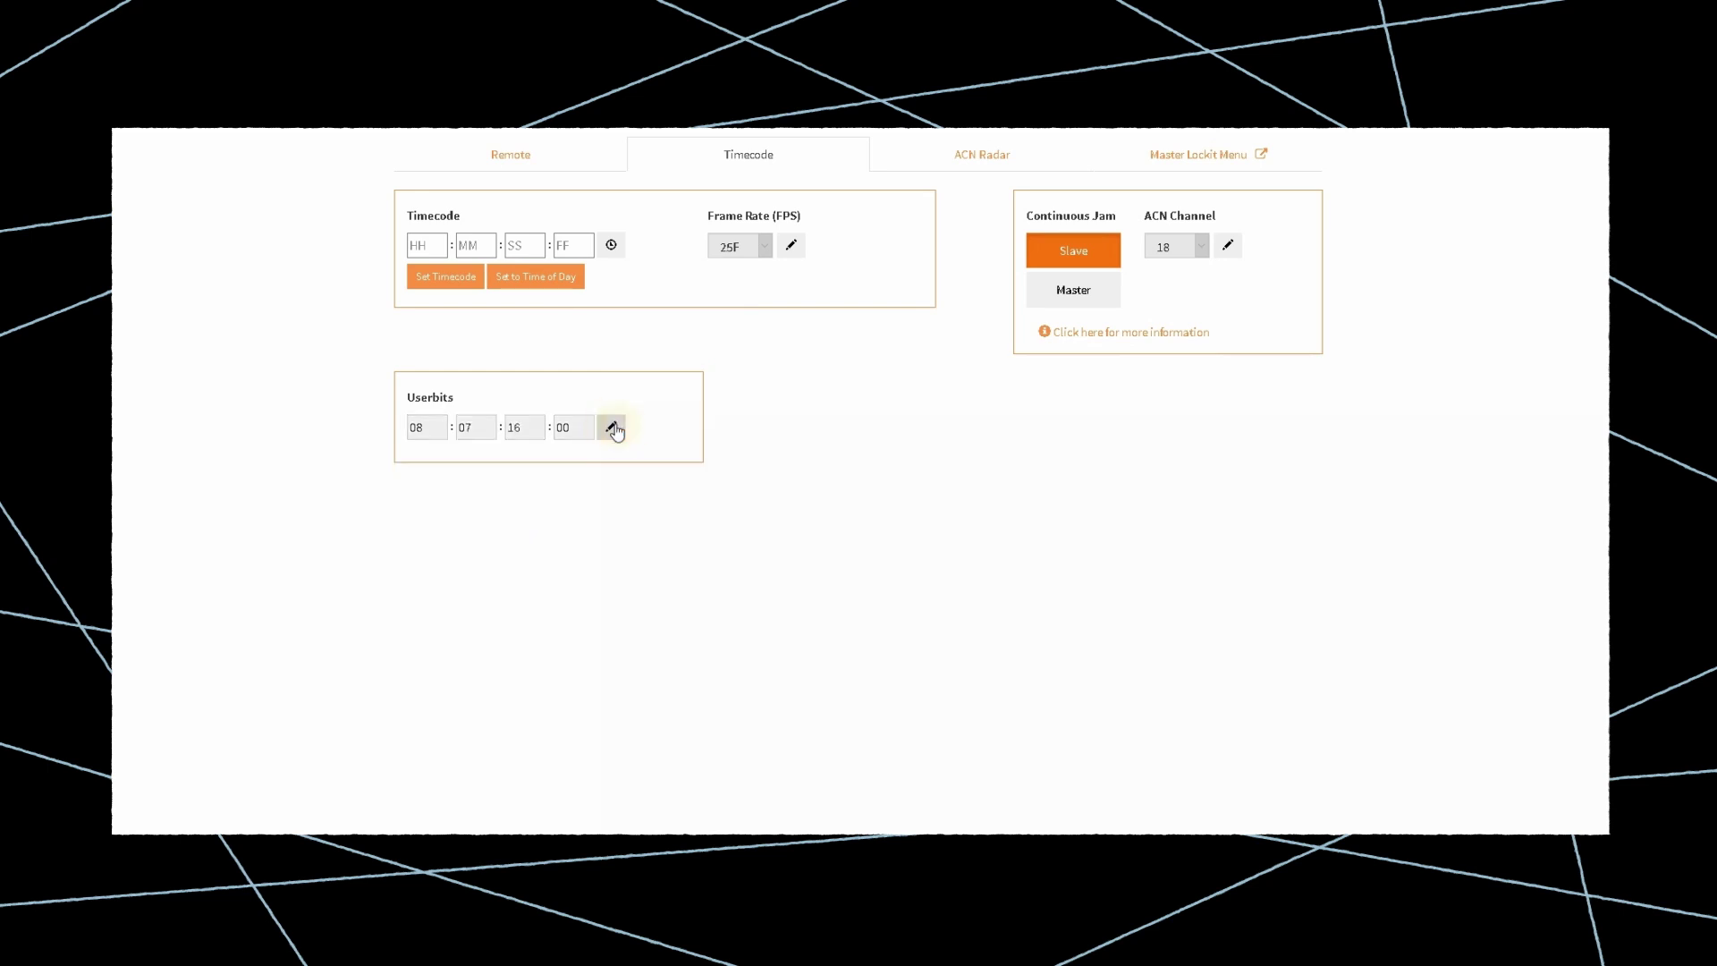
pyautogui.click(607, 523)
pyautogui.click(1054, 301)
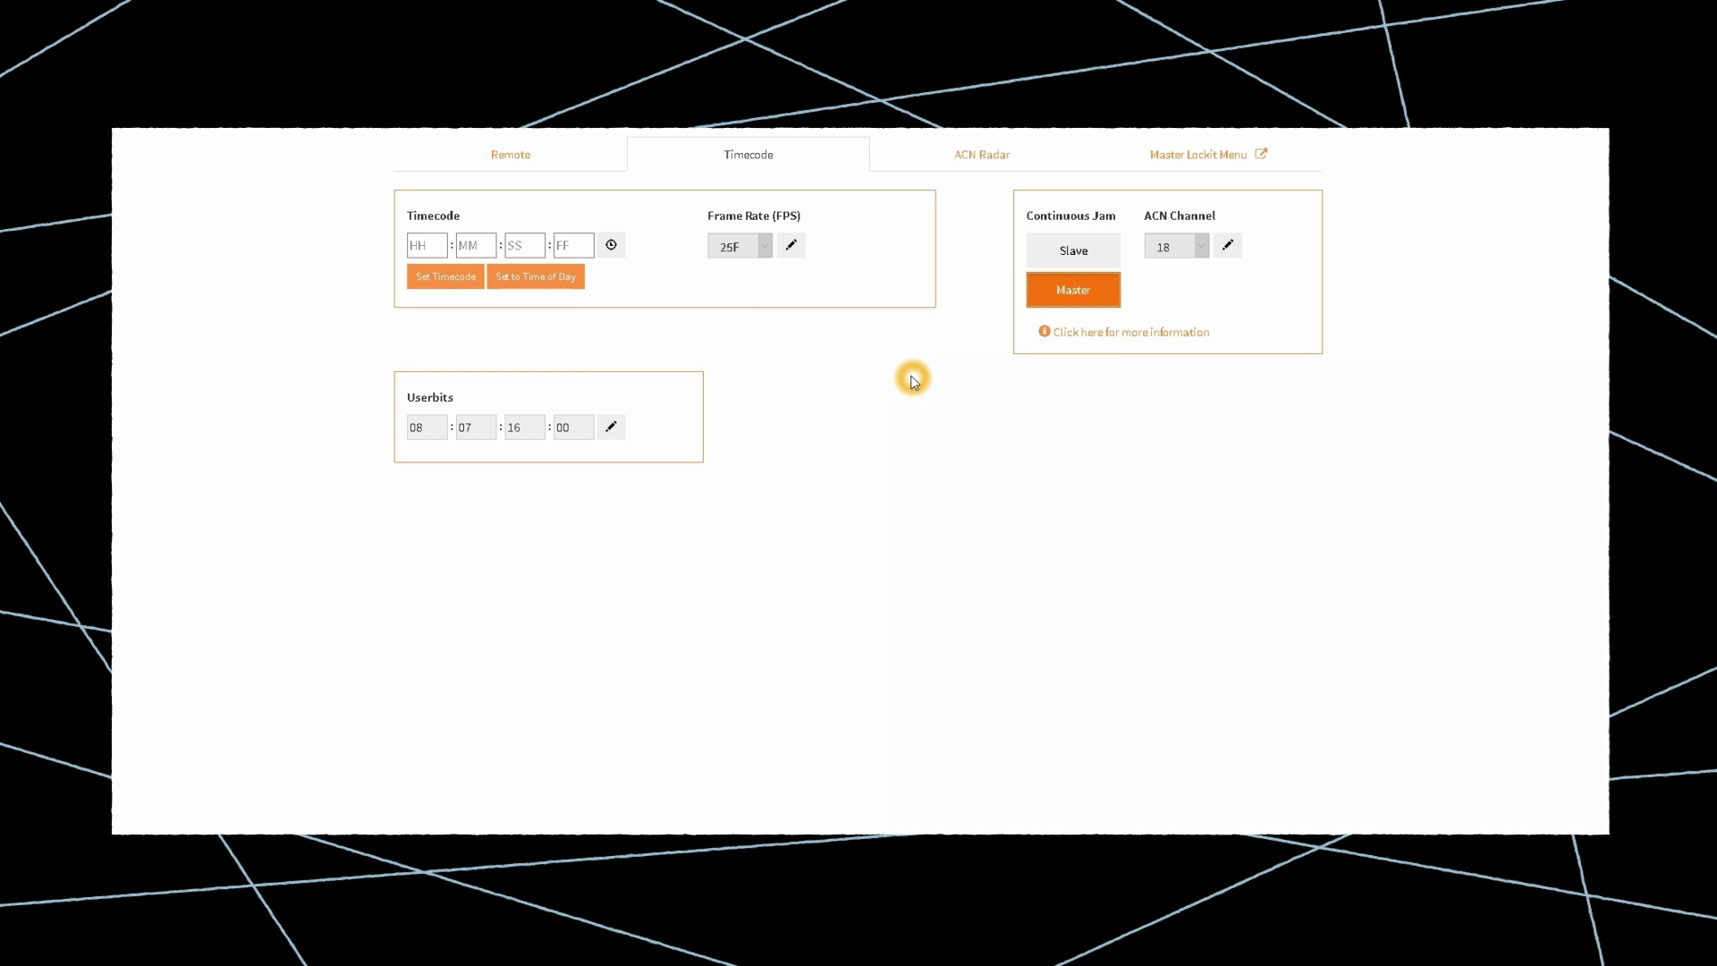
pyautogui.click(958, 161)
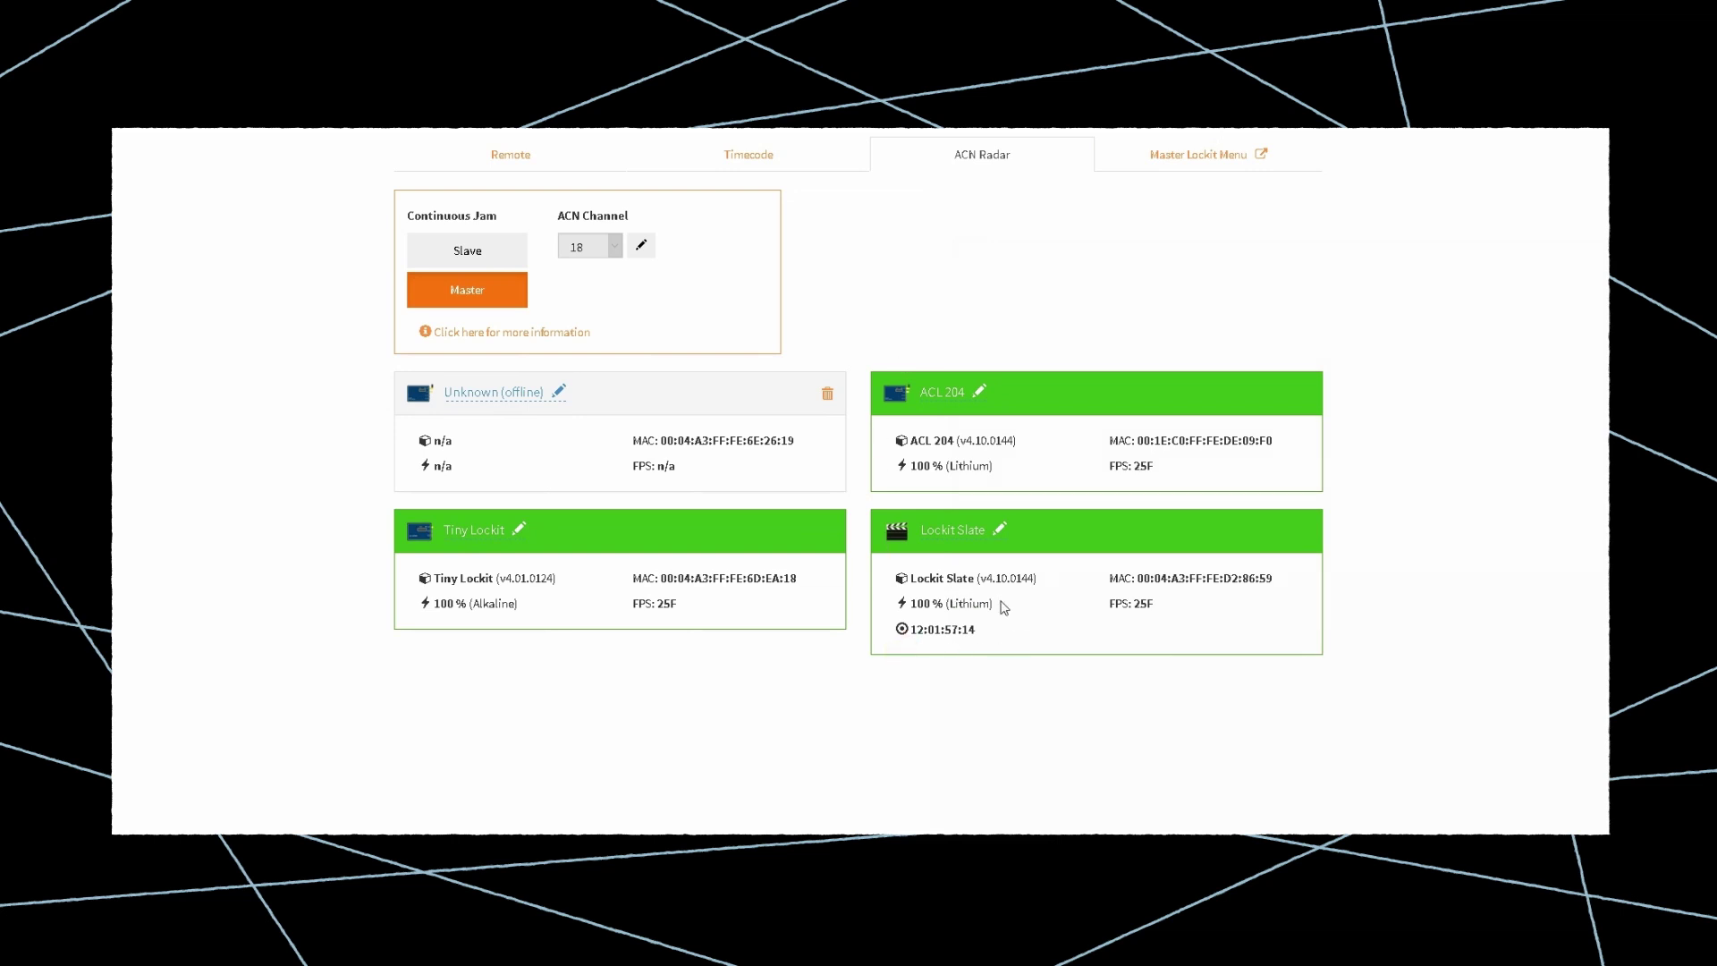
# - Back on the Remote page, record a take with REC then Stop, and briefly expand the level meters
pyautogui.click(566, 165)
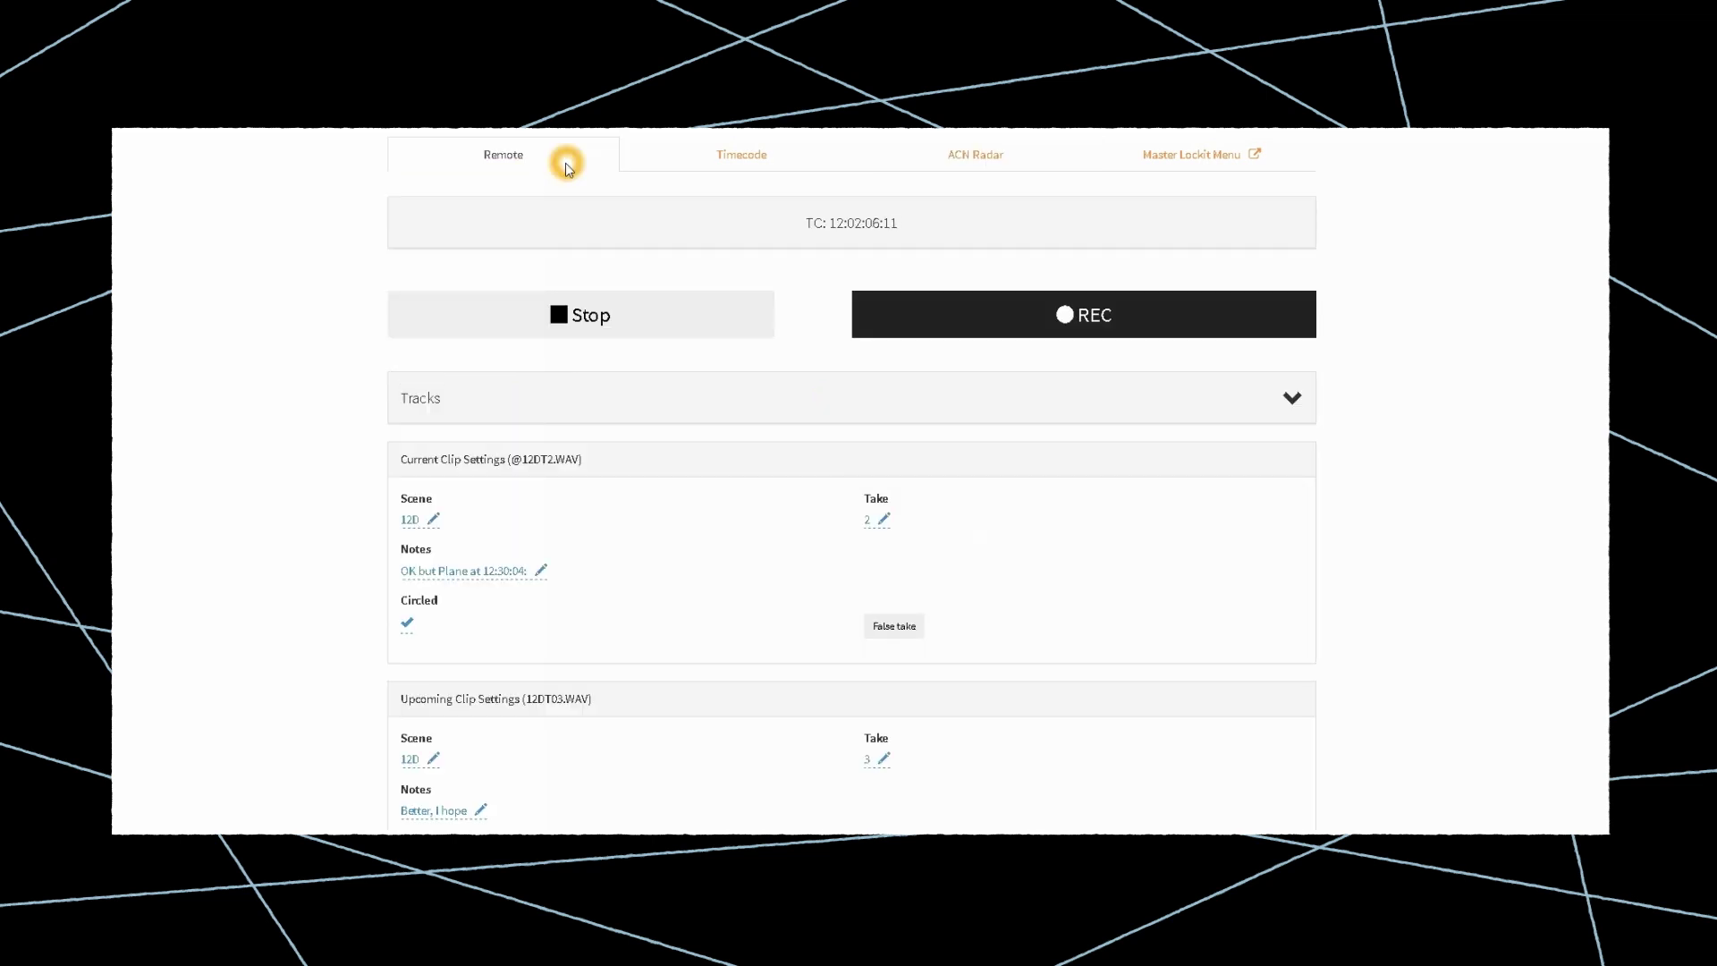
pyautogui.click(954, 324)
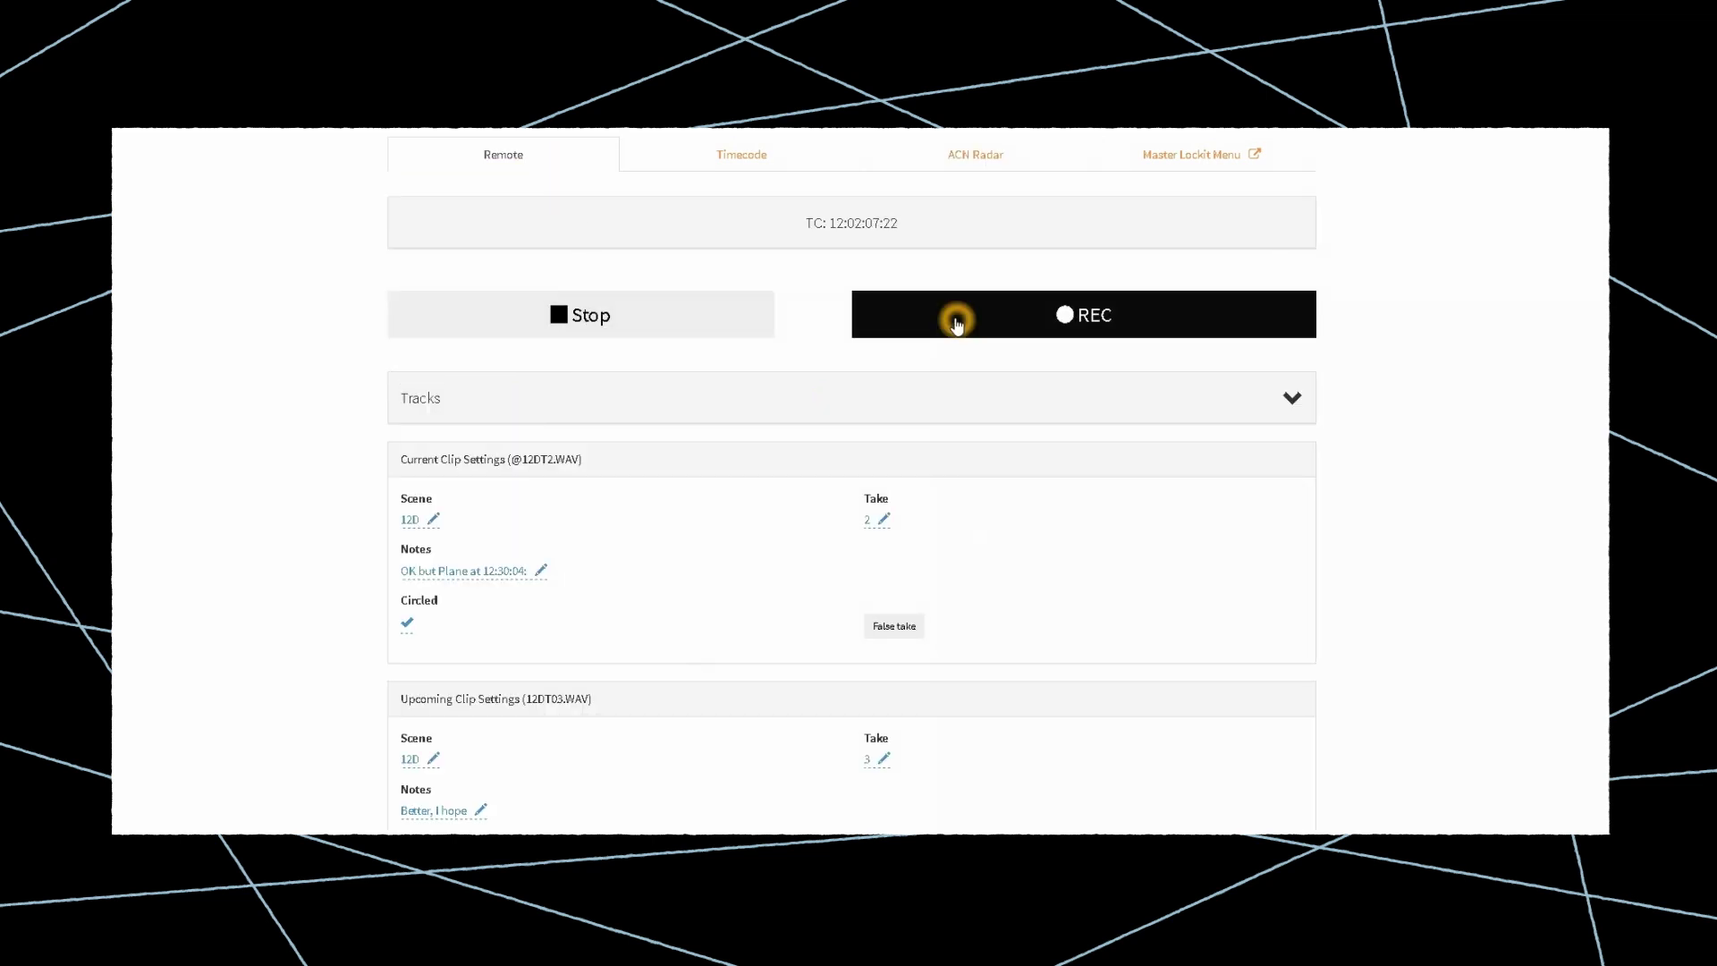
pyautogui.click(720, 315)
pyautogui.click(930, 332)
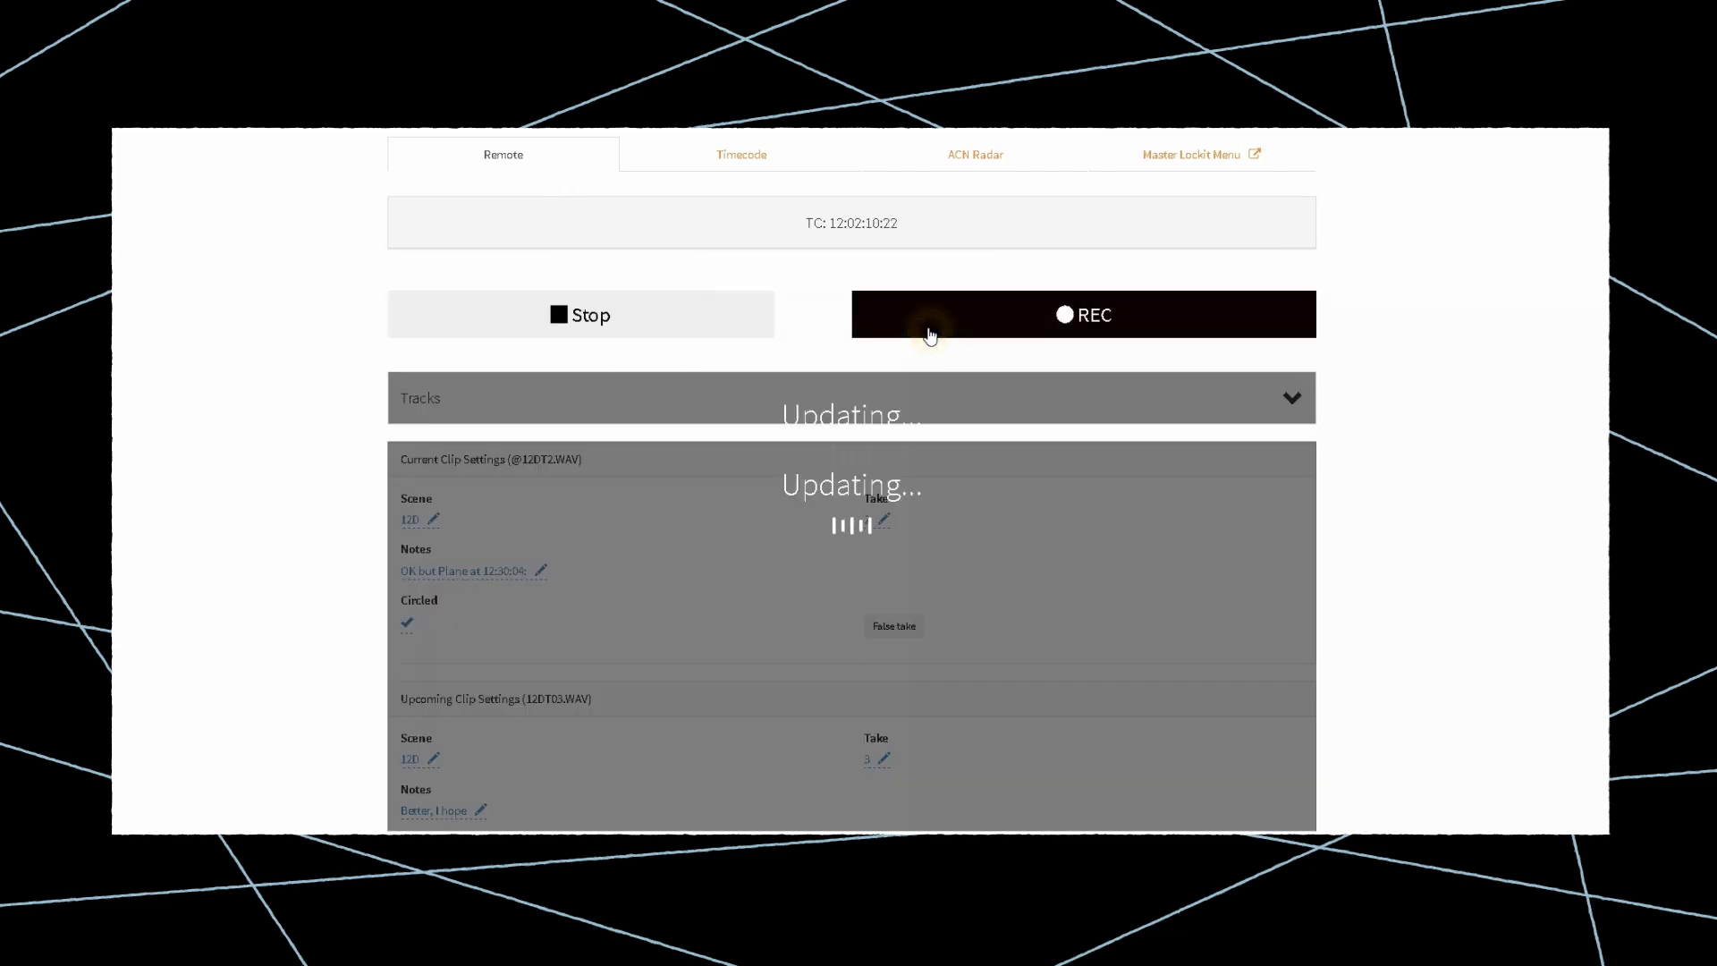
pyautogui.click(700, 310)
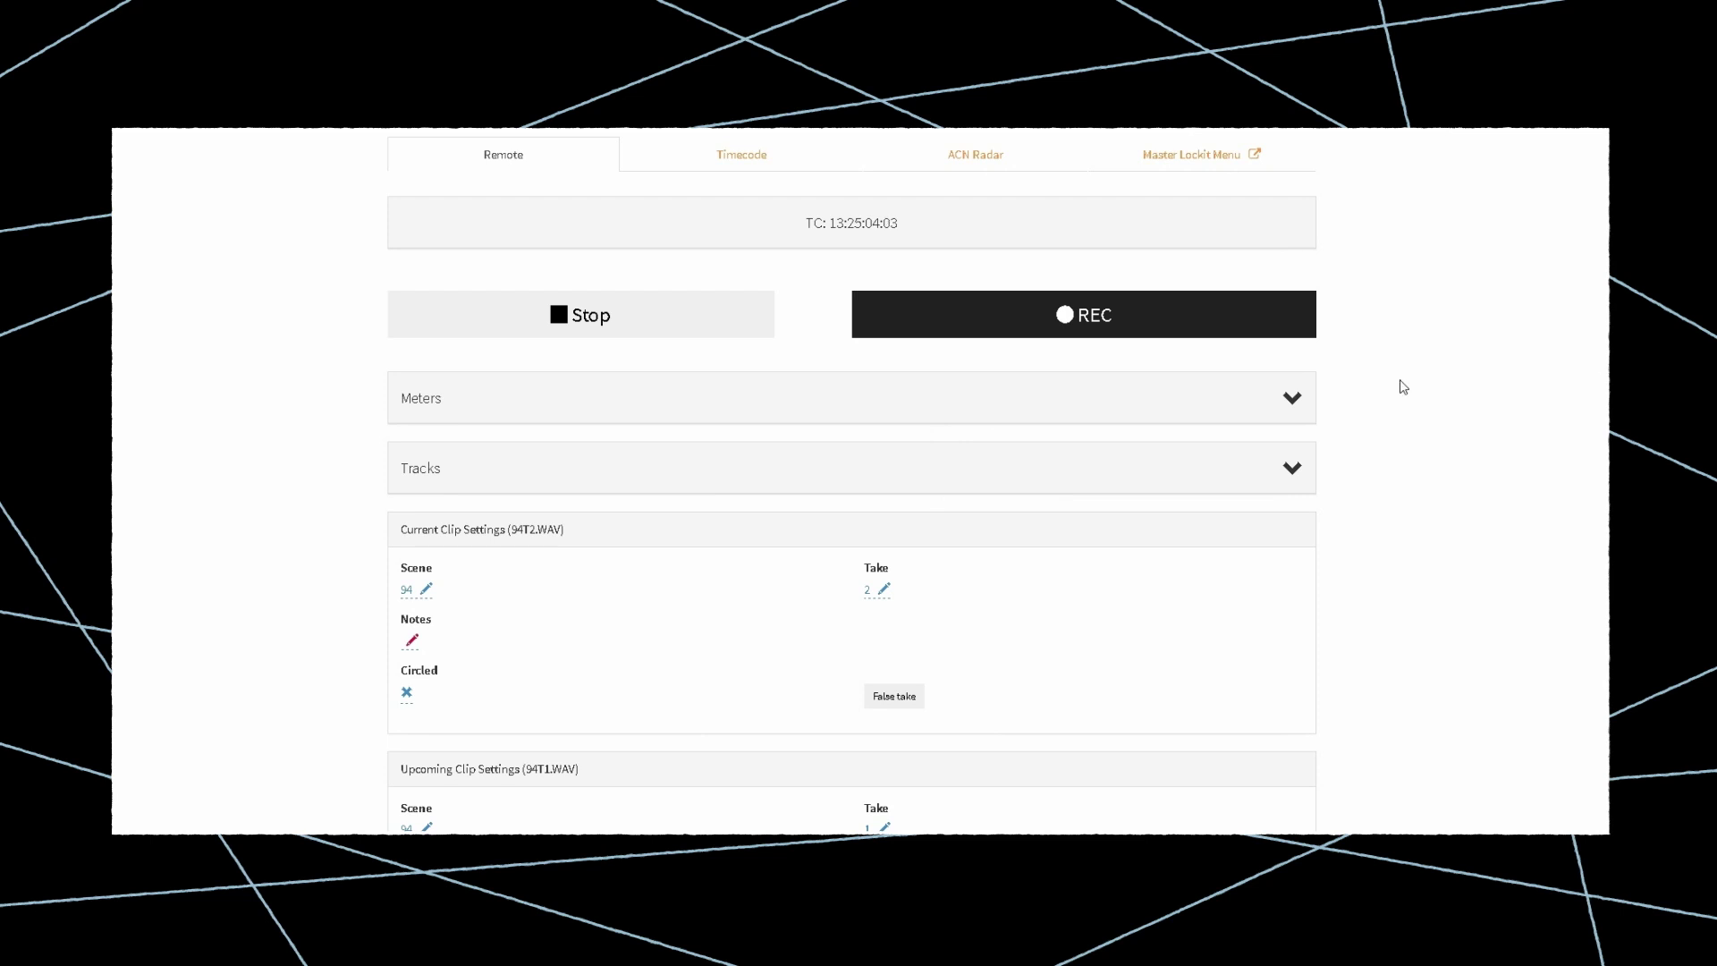
pyautogui.click(1295, 398)
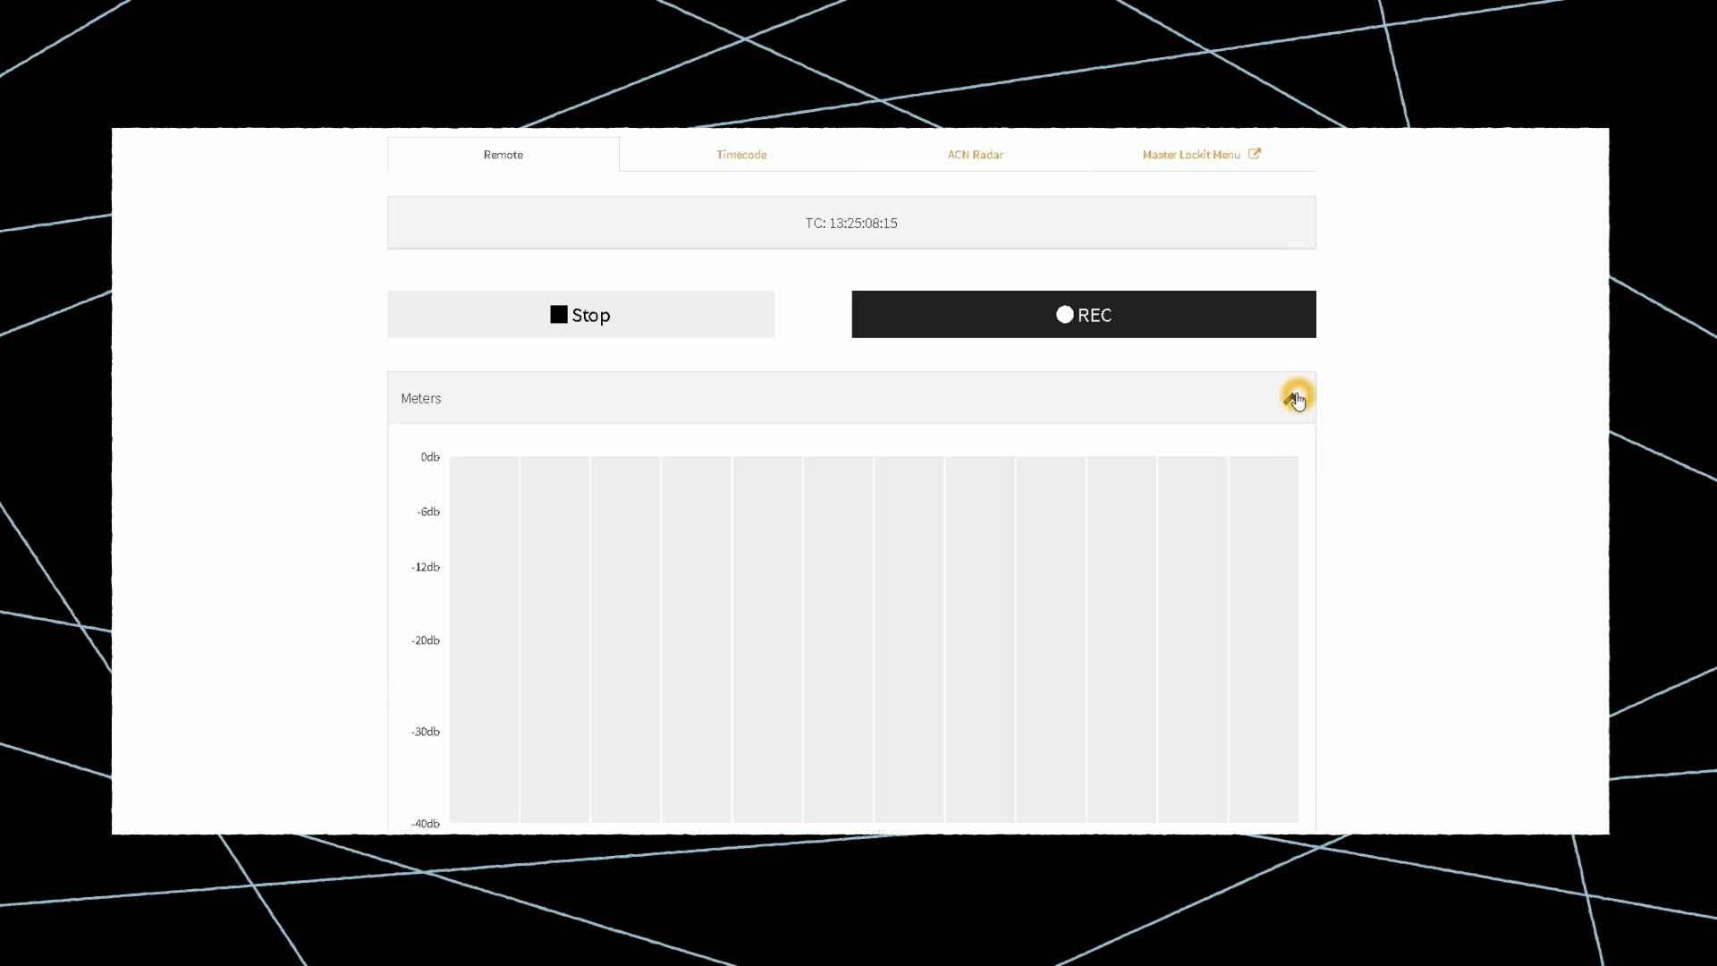
pyautogui.click(1296, 397)
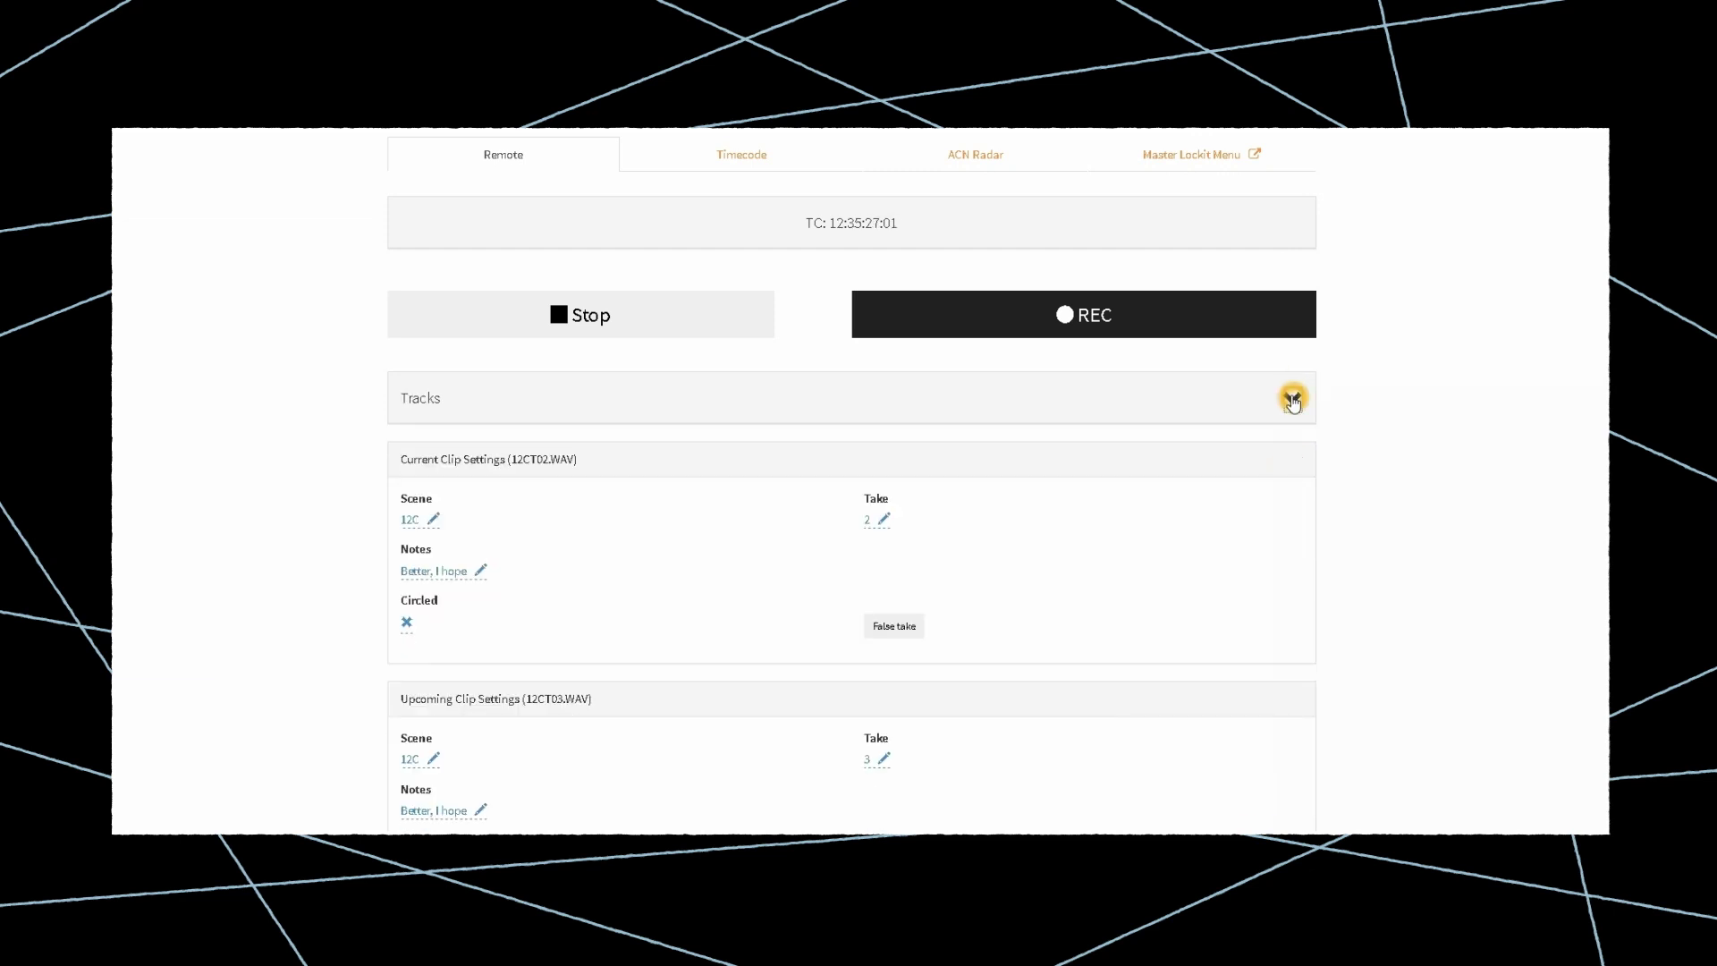
# - Turn tracks L and 3 off and rename Track 4 to 'Indiana', then collapse the track list
pyautogui.click(1292, 399)
pyautogui.click(624, 458)
pyautogui.click(633, 583)
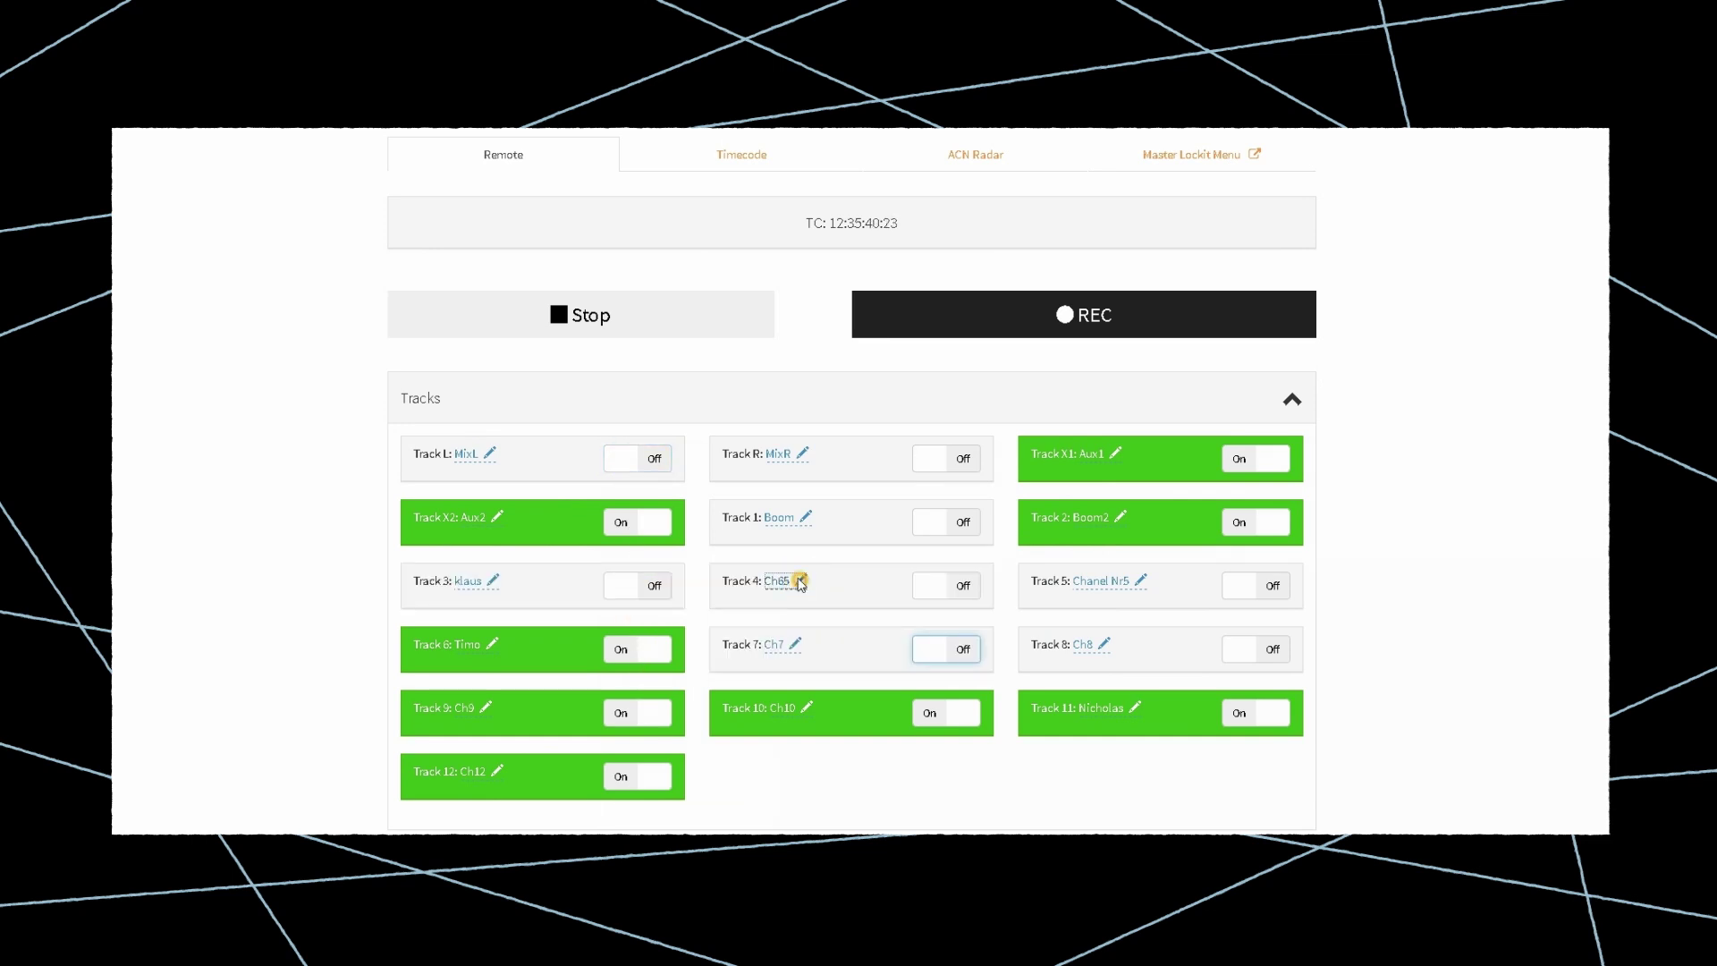
pyautogui.click(801, 581)
pyautogui.click(840, 596)
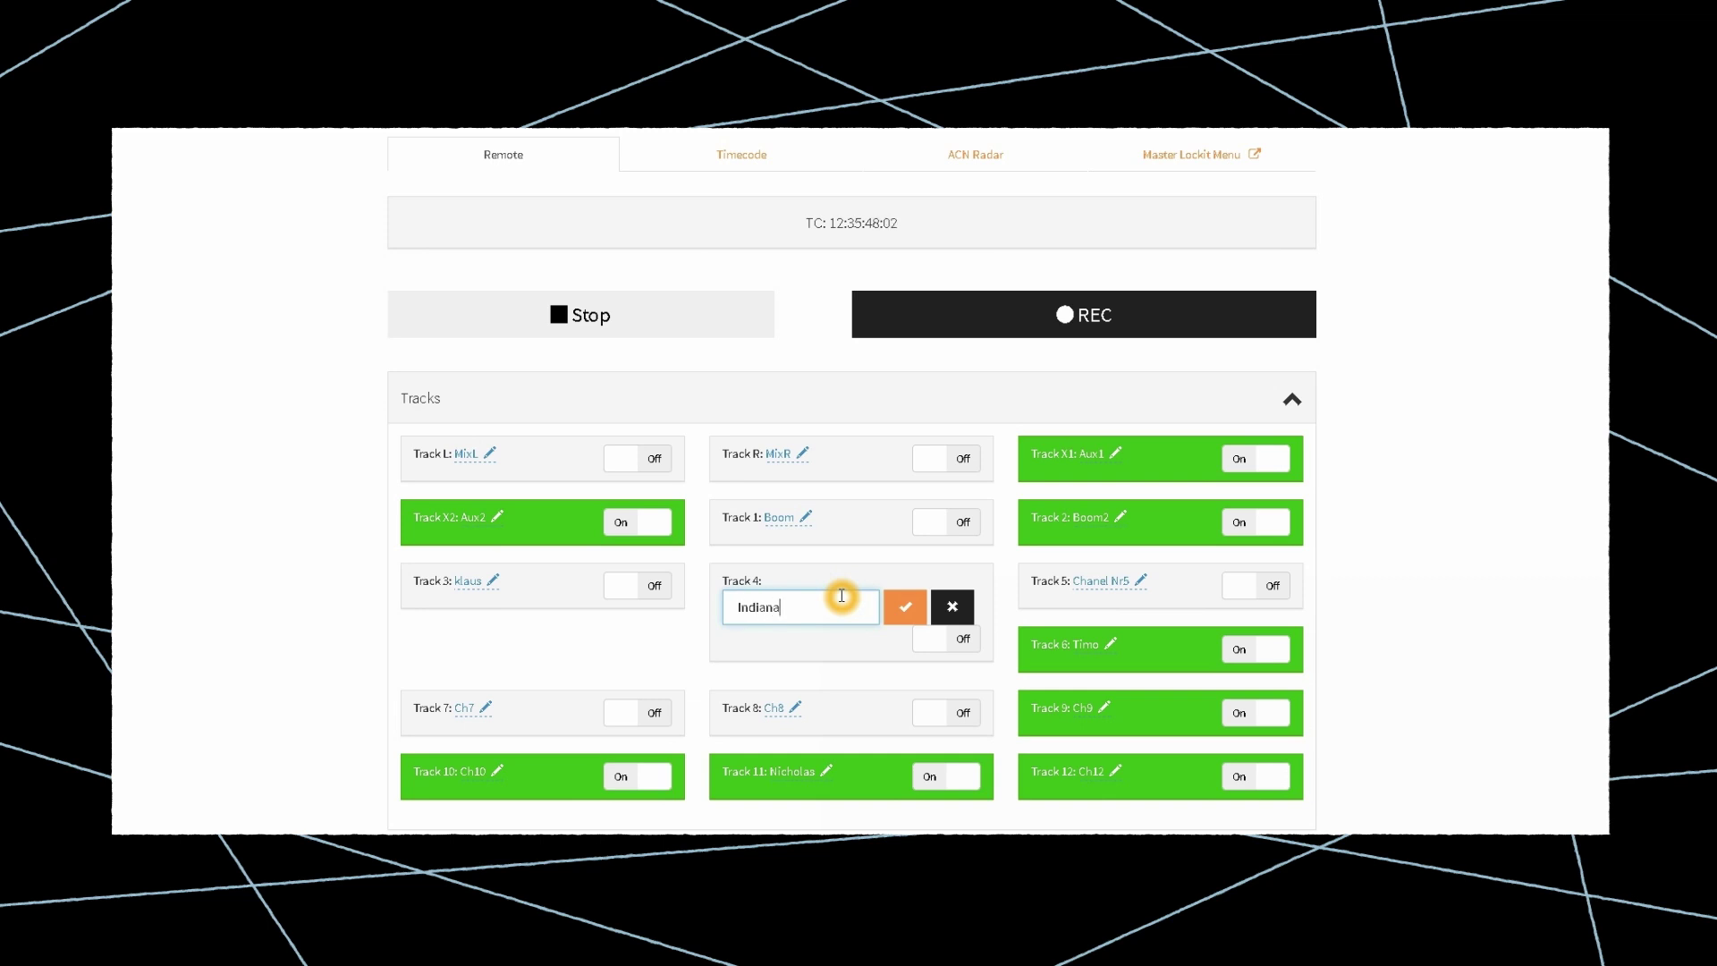
pyautogui.press('Return')
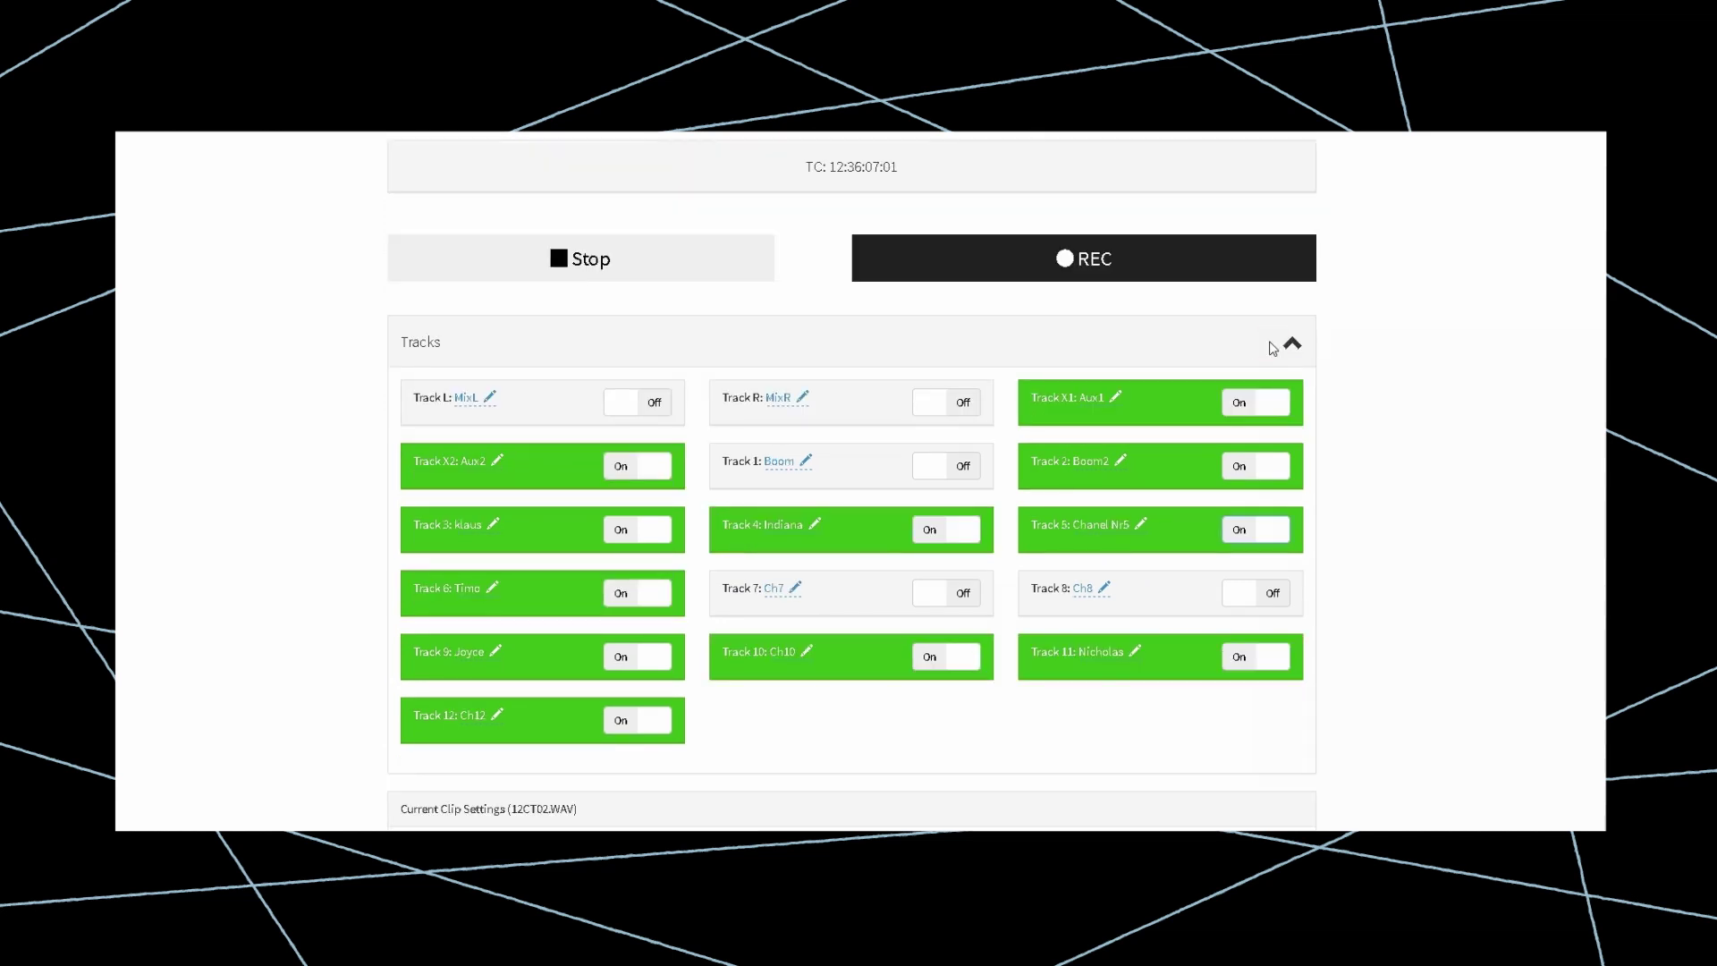
pyautogui.click(1290, 345)
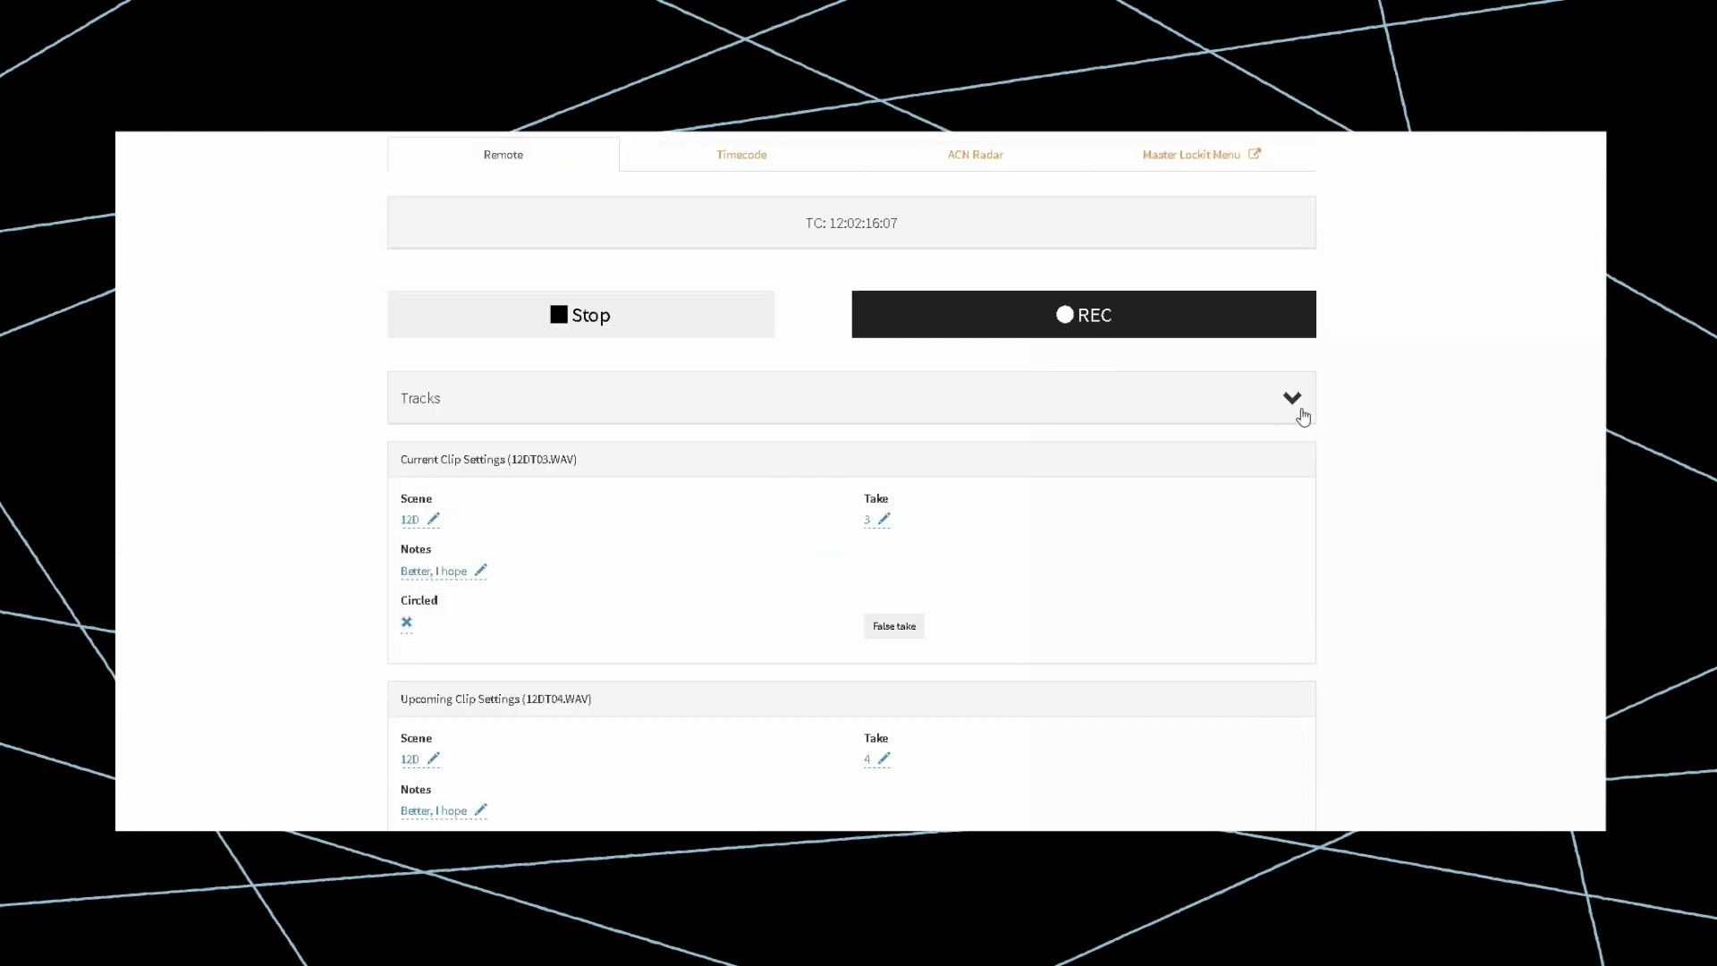
# - Mark the current take as a false take and scroll down to the clip History
pyautogui.click(1299, 406)
pyautogui.click(406, 621)
pyautogui.click(914, 630)
pyautogui.scroll(-4, 1522, 443)
pyautogui.scroll(-1, 851, 481)
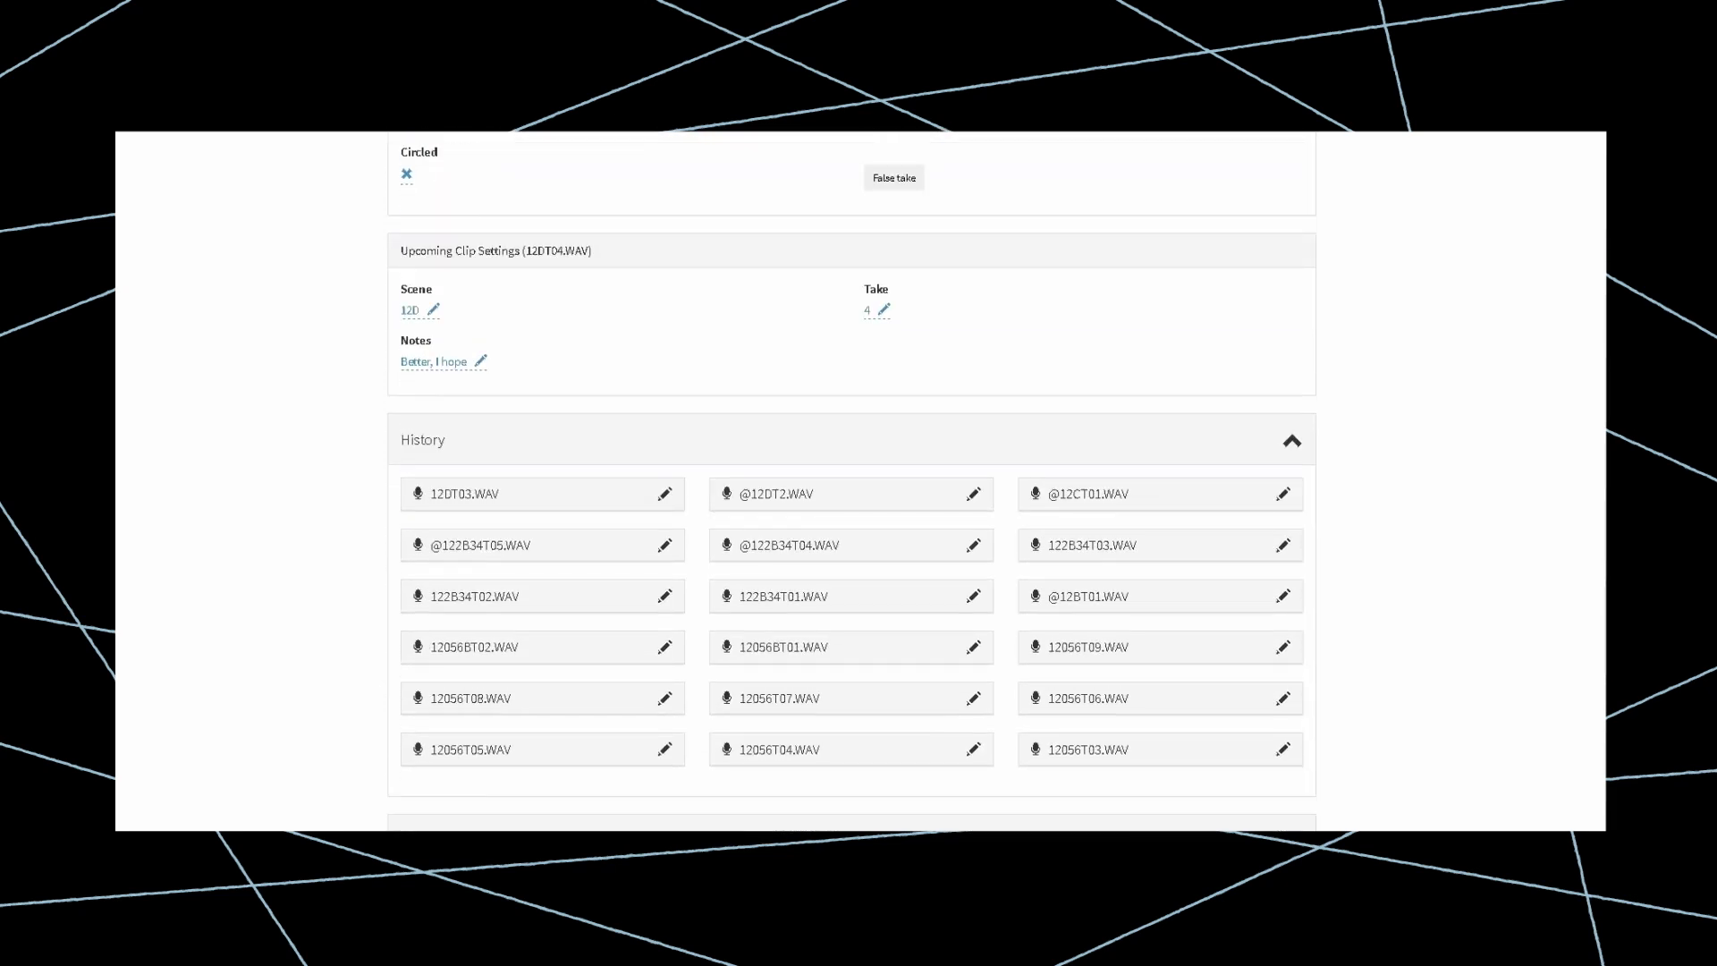
pyautogui.scroll(-1, 959, 773)
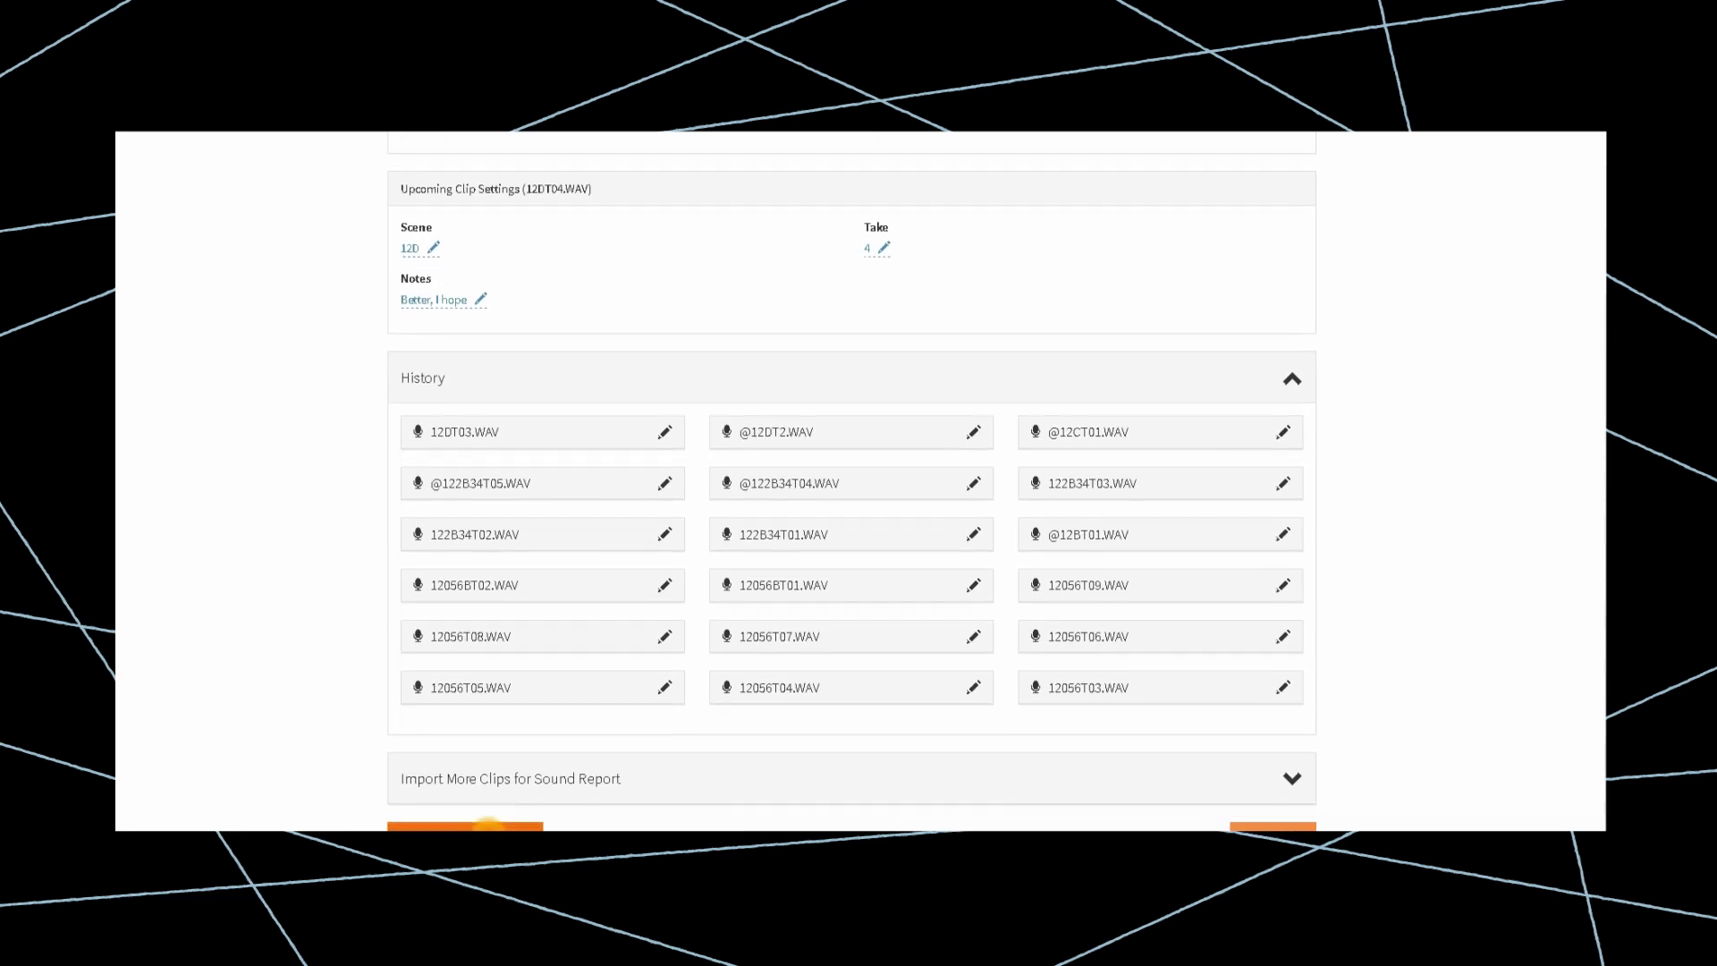
# - Export the 38 matching SD 688 clips as a Sound Report (Excel) and download the file
pyautogui.click(490, 809)
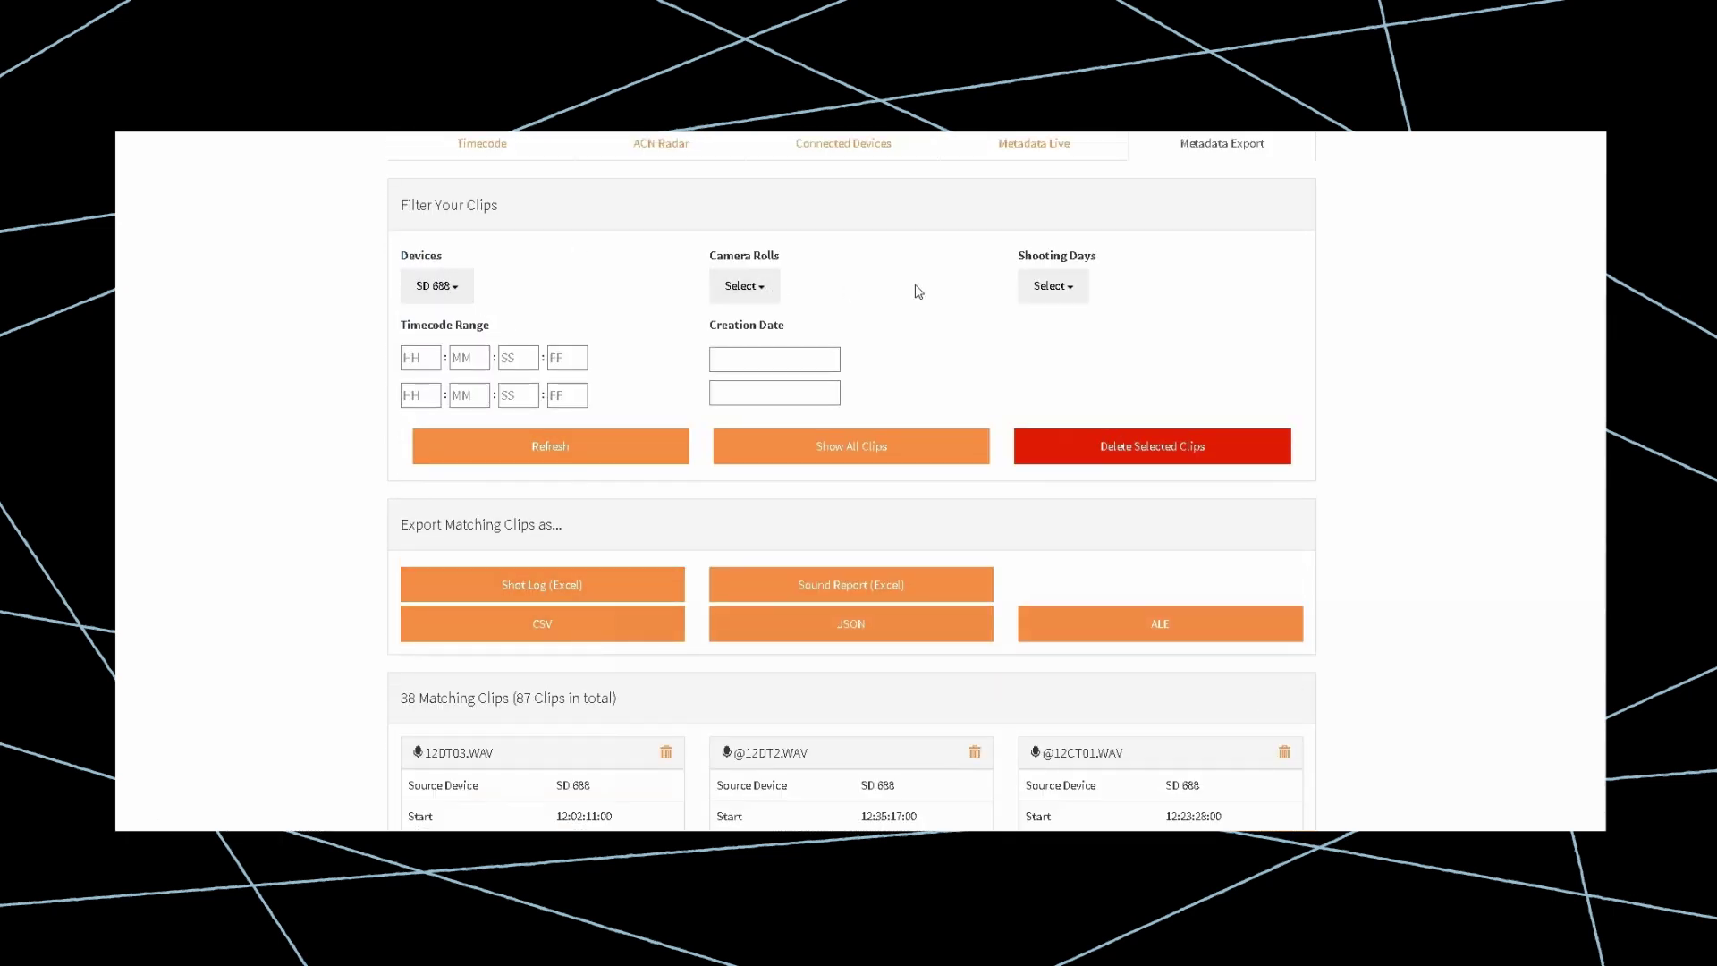
pyautogui.click(970, 298)
pyautogui.click(500, 376)
pyautogui.click(712, 499)
pyautogui.click(869, 593)
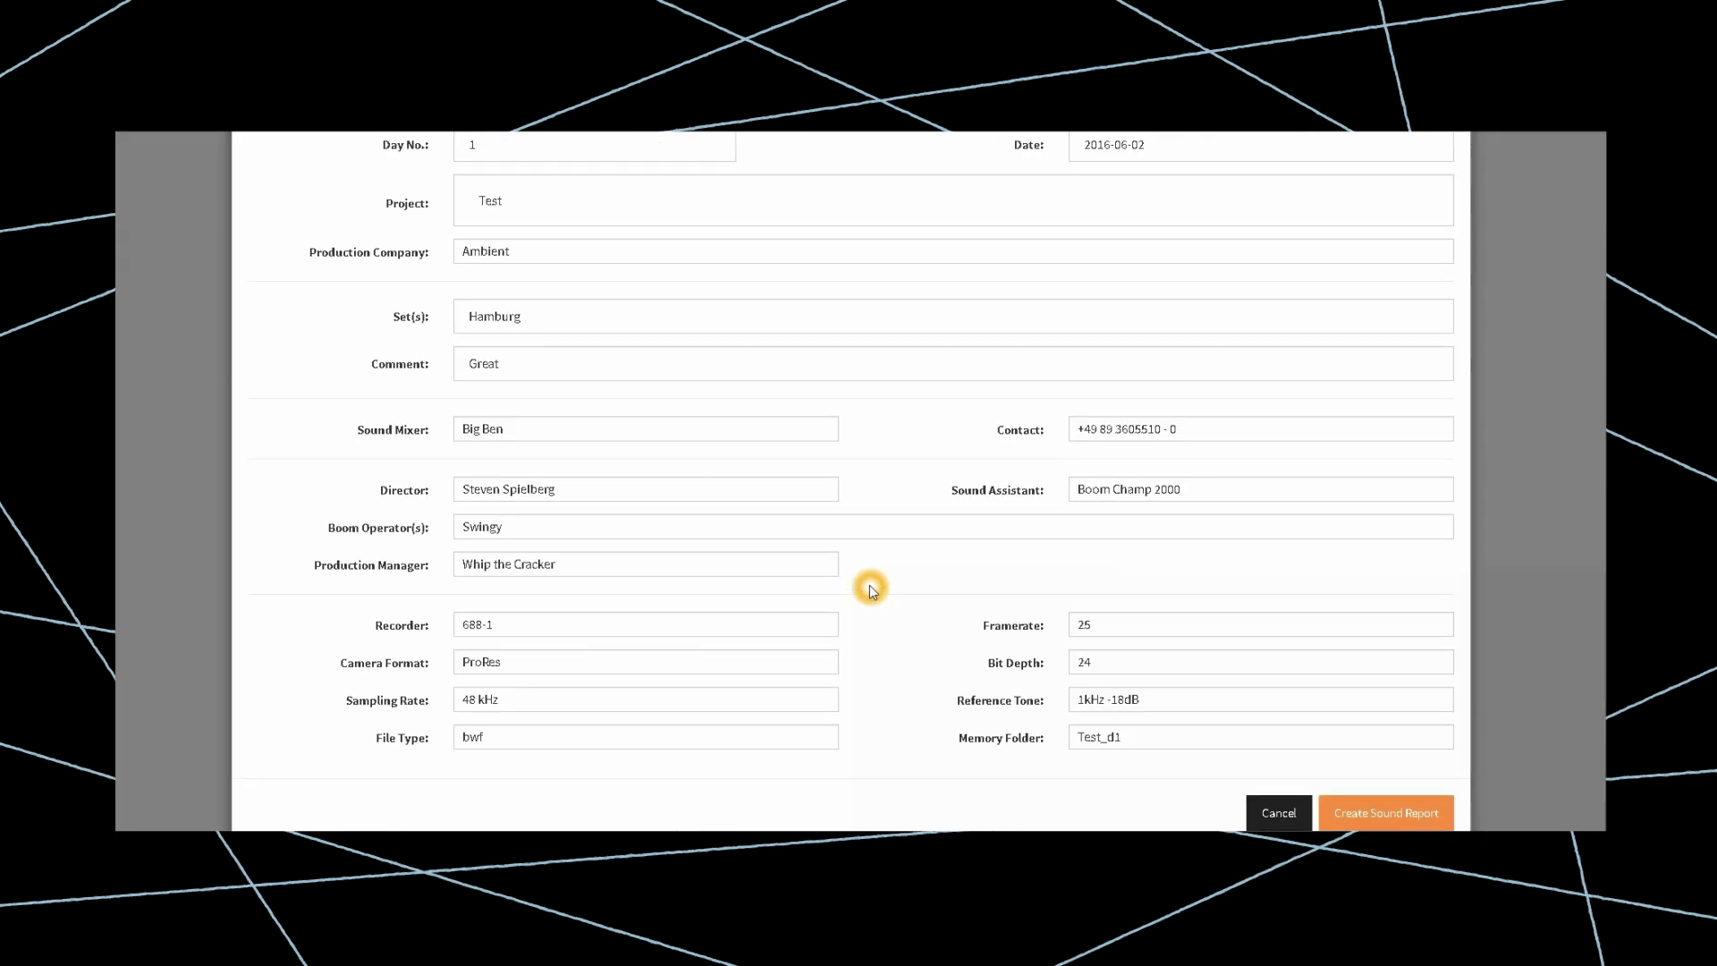
pyautogui.click(1388, 821)
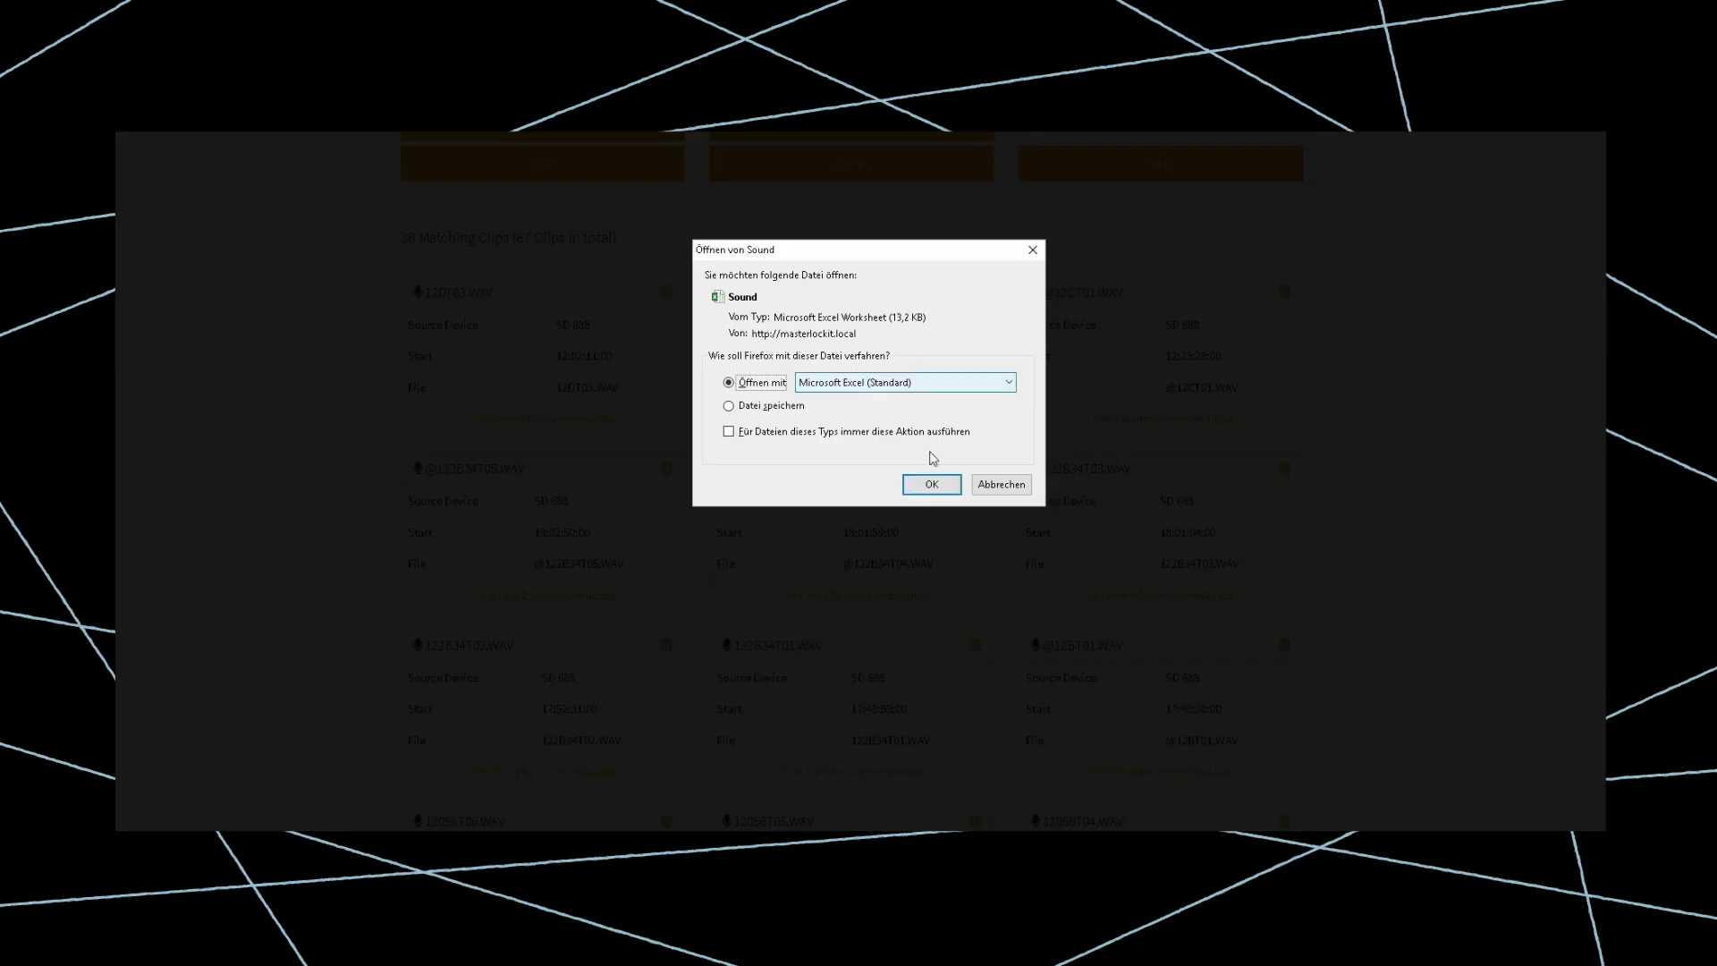
pyautogui.click(921, 484)
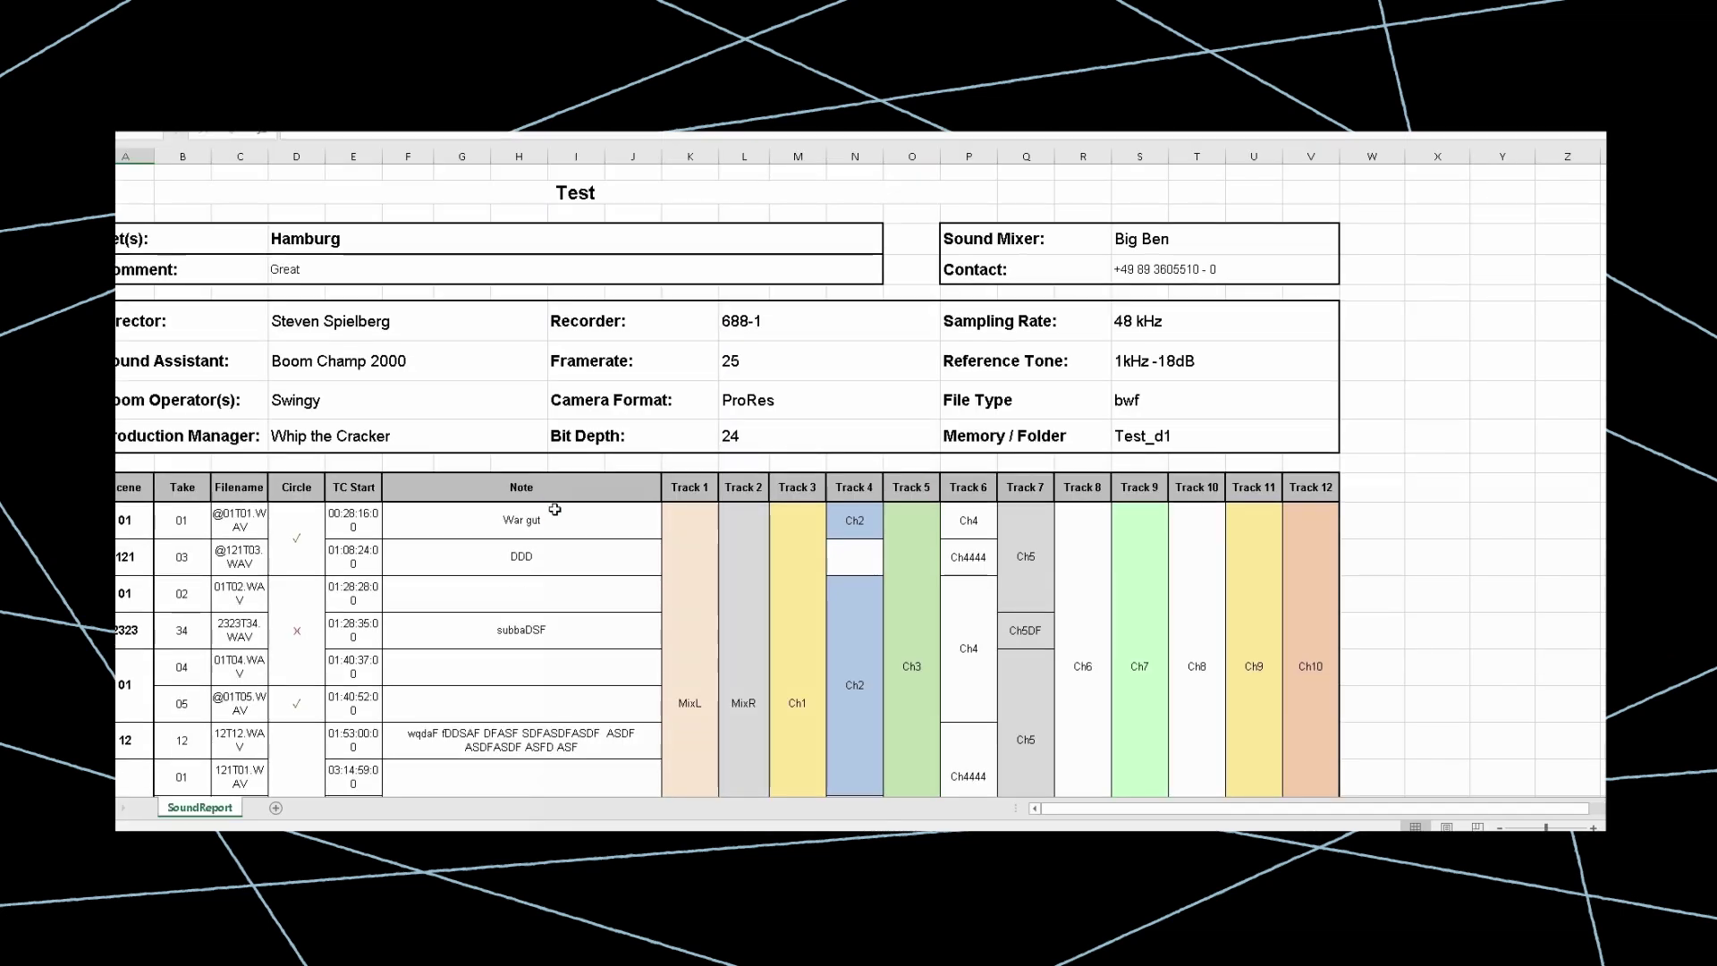
# - Select the first take's Note cell in the report and delete 'War gut'
pyautogui.click(552, 523)
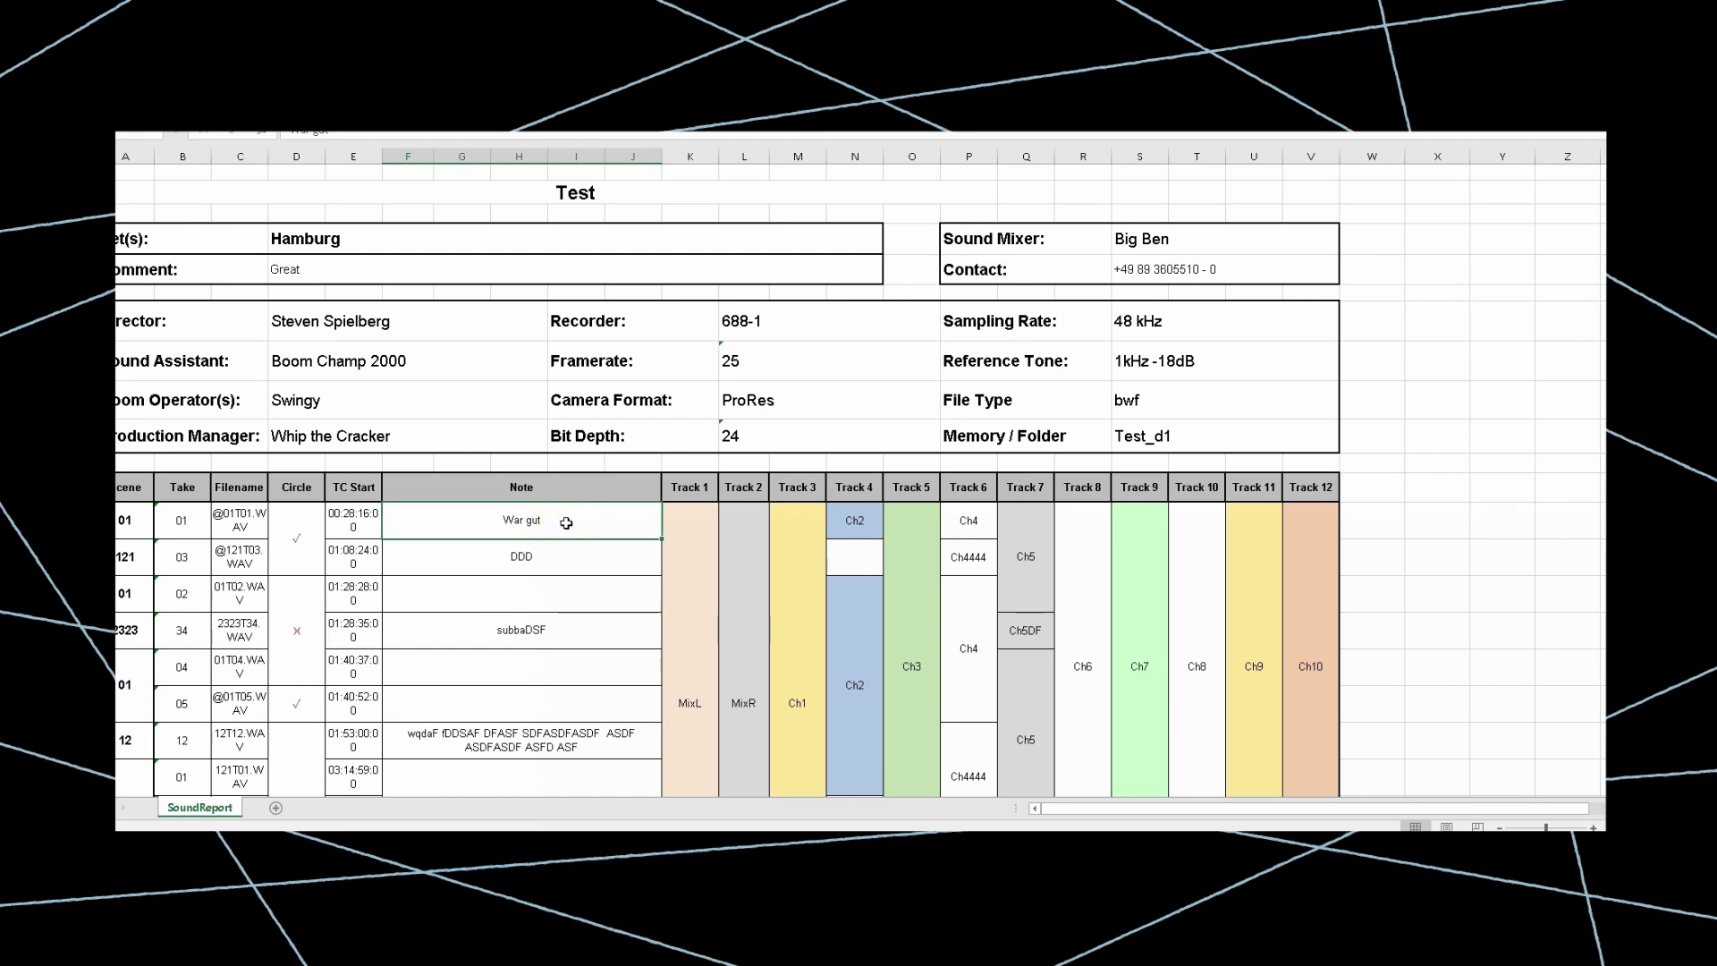
pyautogui.click(568, 523)
pyautogui.press('BackSpace')
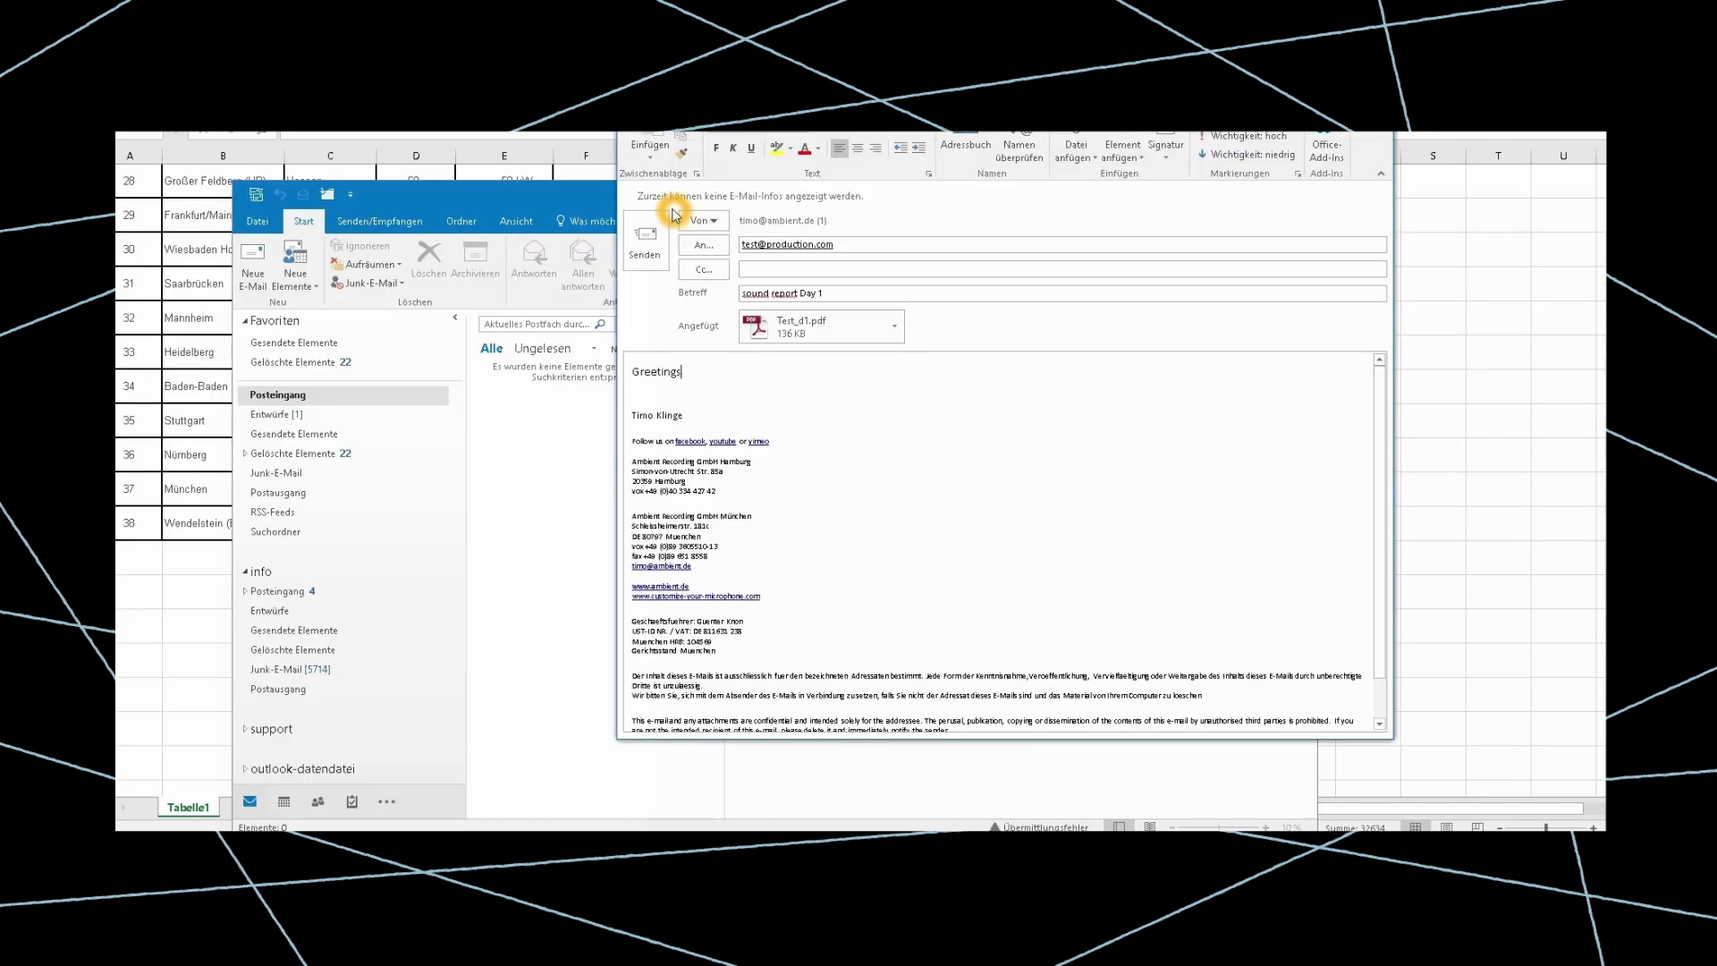
# - Send the 'sound report Day 1' e-mail with Test_d1.pdf attached
pyautogui.click(659, 247)
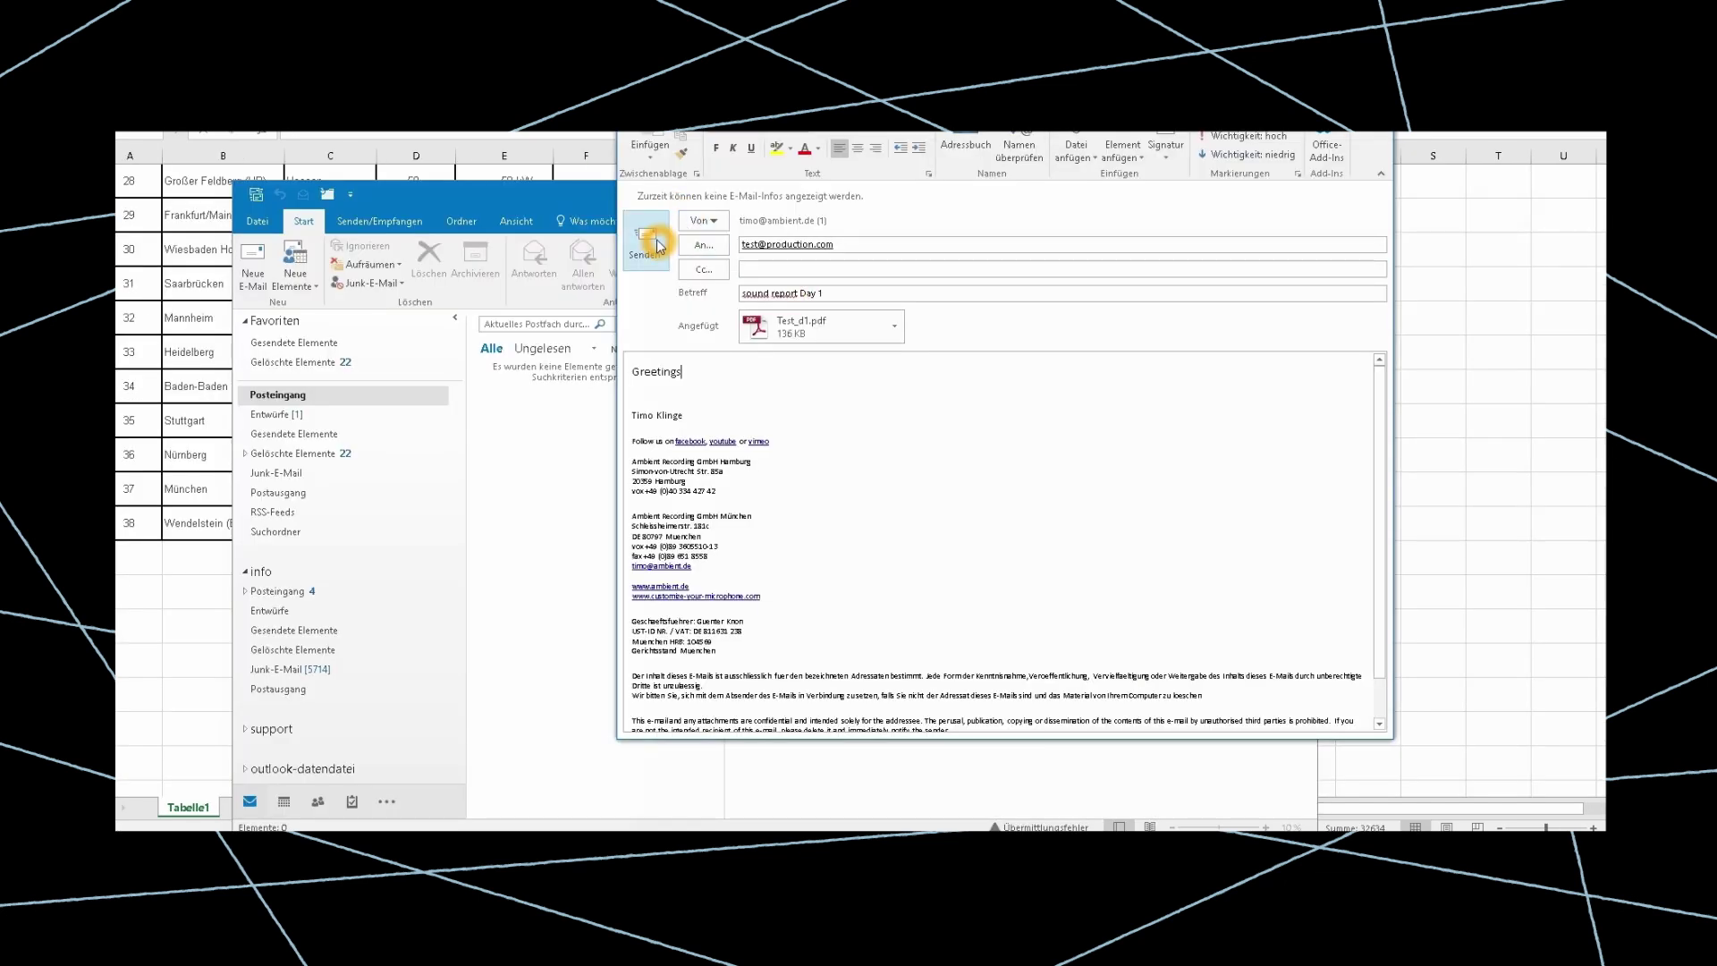